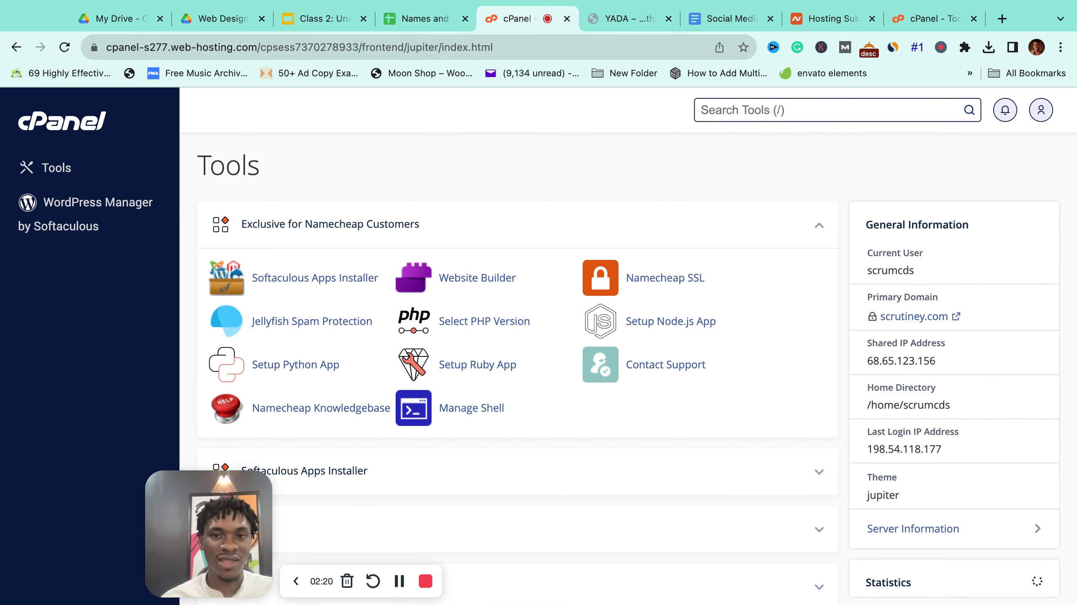
{"action": "left_click", "coordinate": [928, 24]}
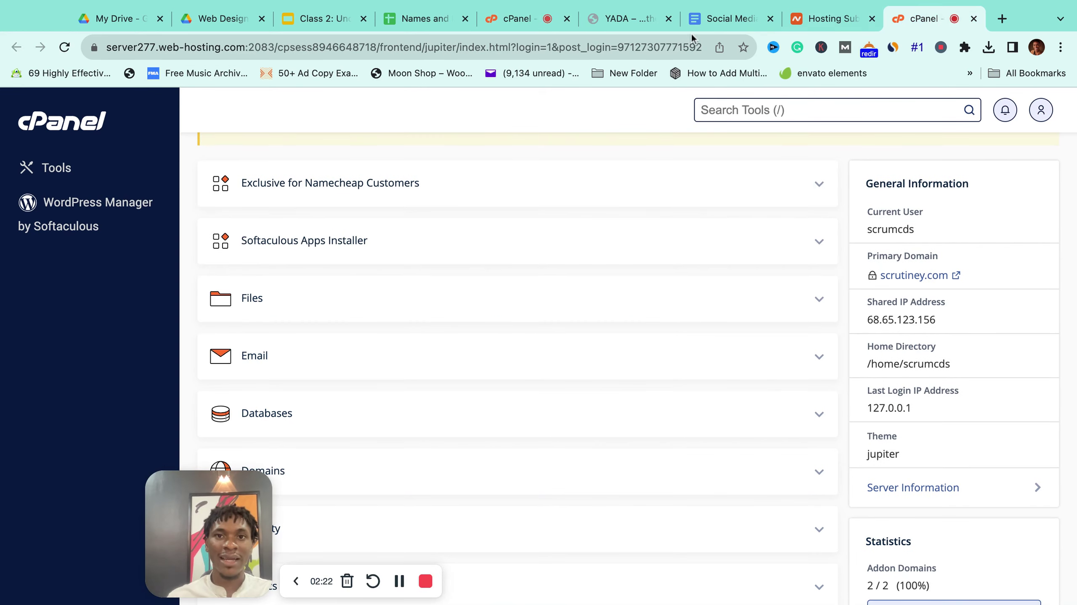
{"action": "left_click", "coordinate": [655, 47]}
{"action": "type", "text": "tech"}
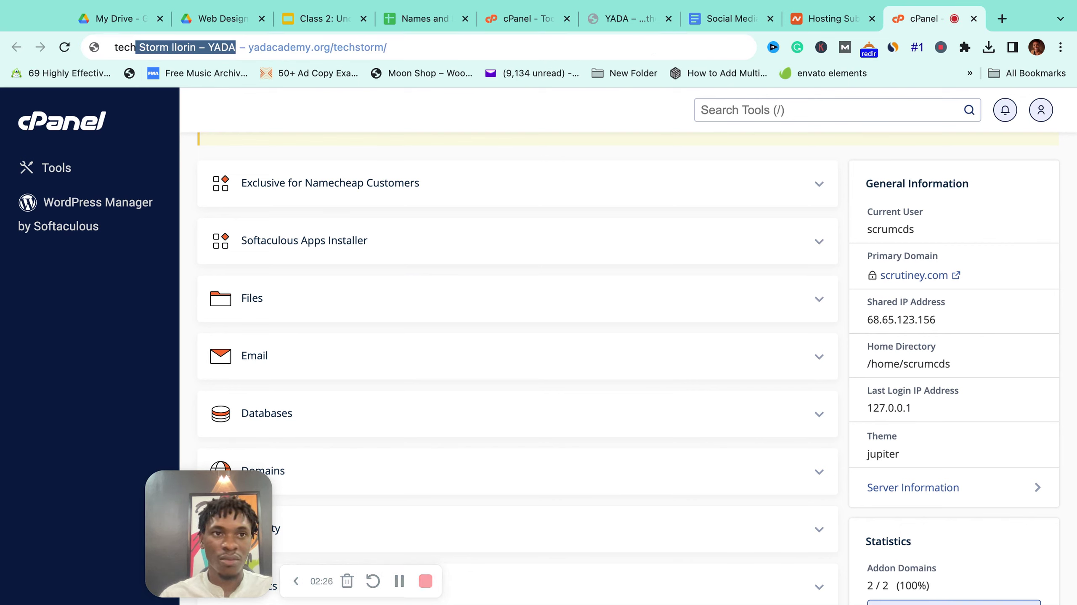
{"action": "type", "text": "stormnigeria"}
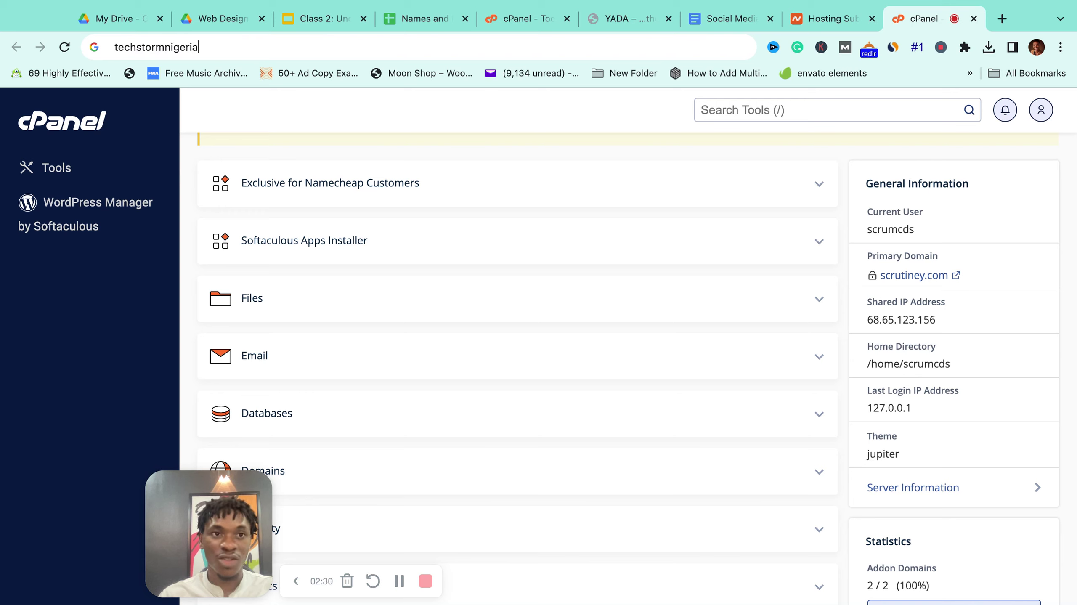
{"action": "type", "text": ".com/cpanel"}
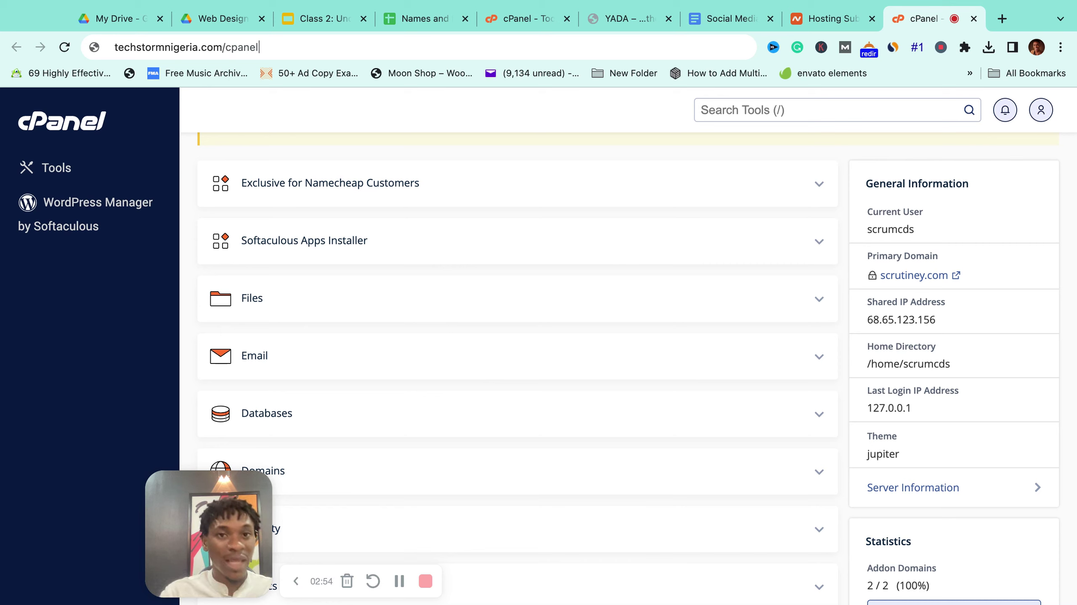
{"action": "left_click", "coordinate": [519, 21]}
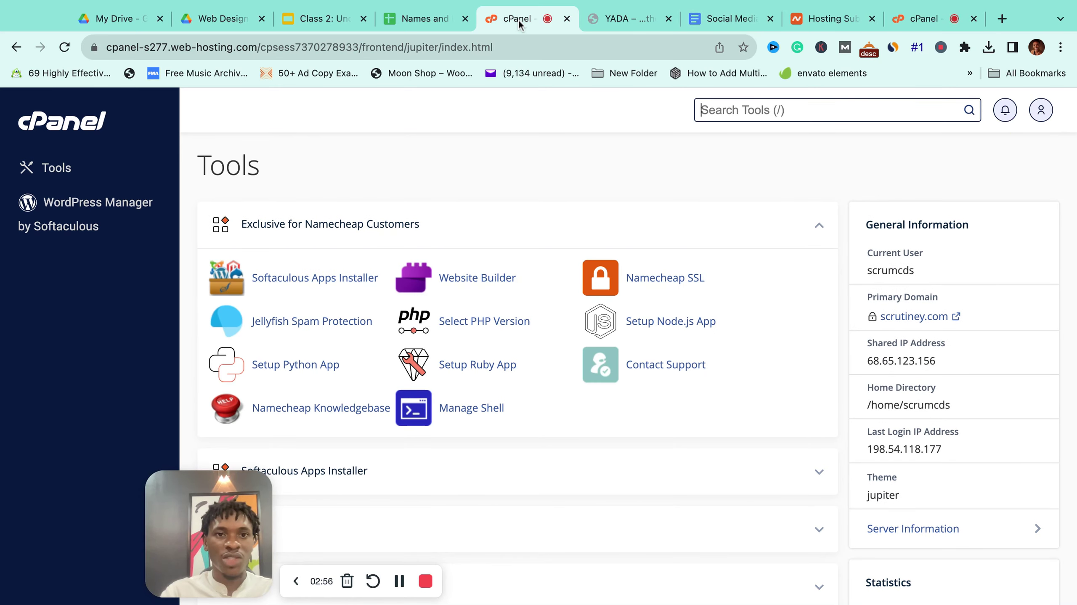
{"action": "left_click", "coordinate": [828, 18]}
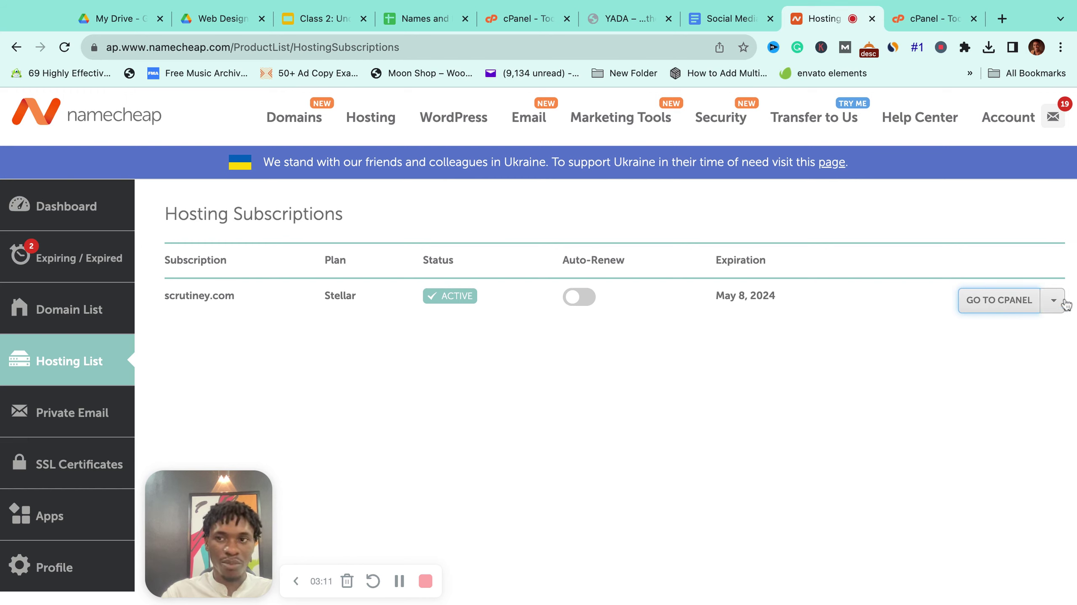
{"action": "left_click", "coordinate": [1049, 309]}
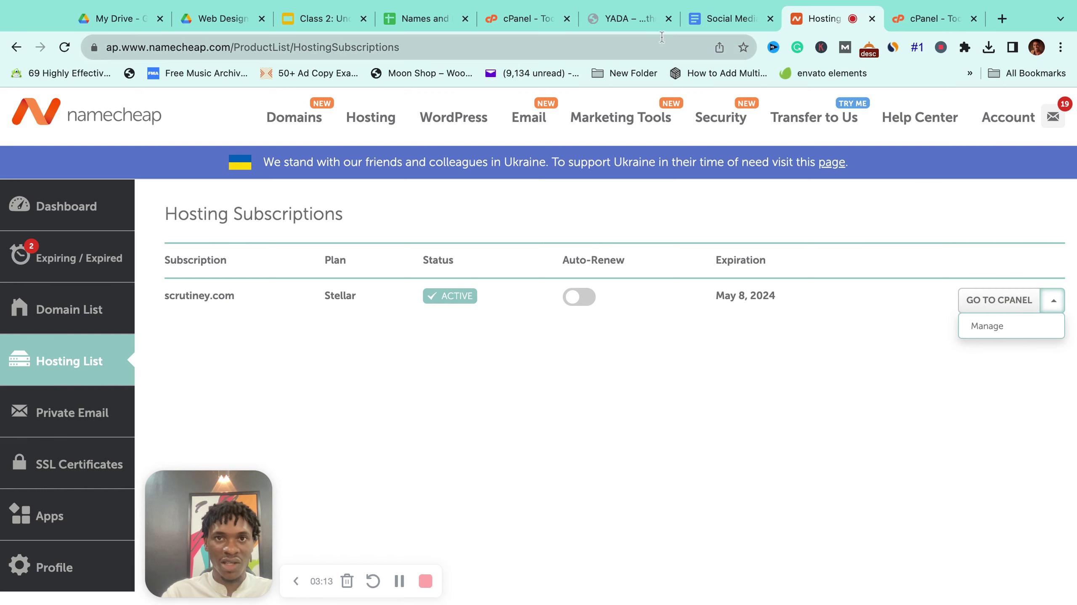
{"action": "left_click", "coordinate": [502, 17]}
{"action": "scroll", "coordinate": [460, 210], "scroll_direction": "down", "scroll_amount": 4}
{"action": "scroll", "coordinate": [546, 223], "scroll_direction": "up", "scroll_amount": 4}
Step: Collapse the Namecheap tools group and expand the Software group
{"action": "left_click", "coordinate": [819, 227]}
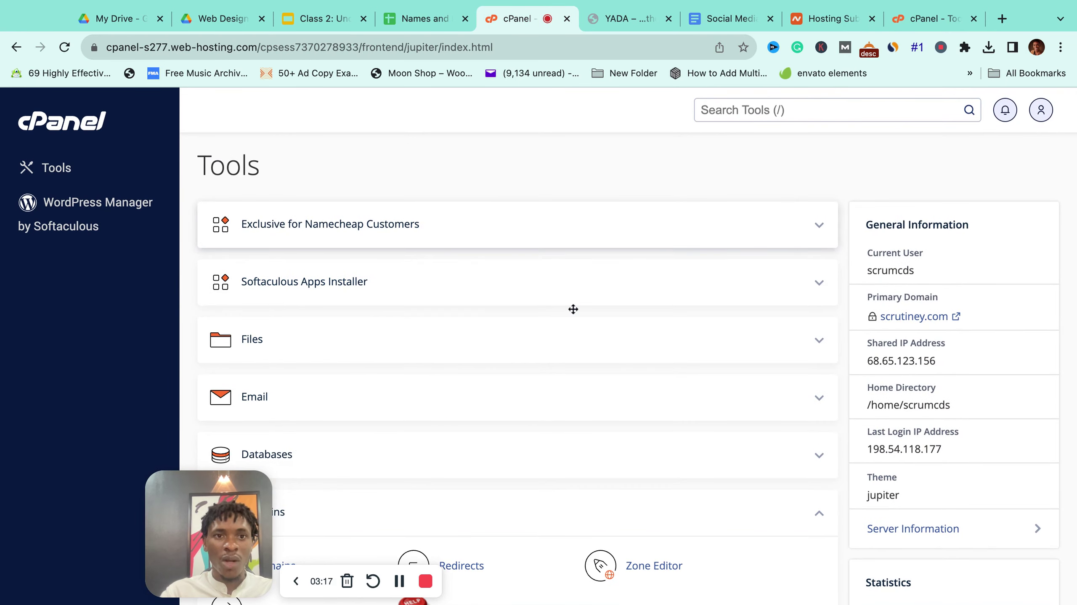
{"action": "scroll", "coordinate": [572, 309], "scroll_direction": "down", "scroll_amount": 2}
{"action": "scroll", "coordinate": [573, 309], "scroll_direction": "down", "scroll_amount": 15}
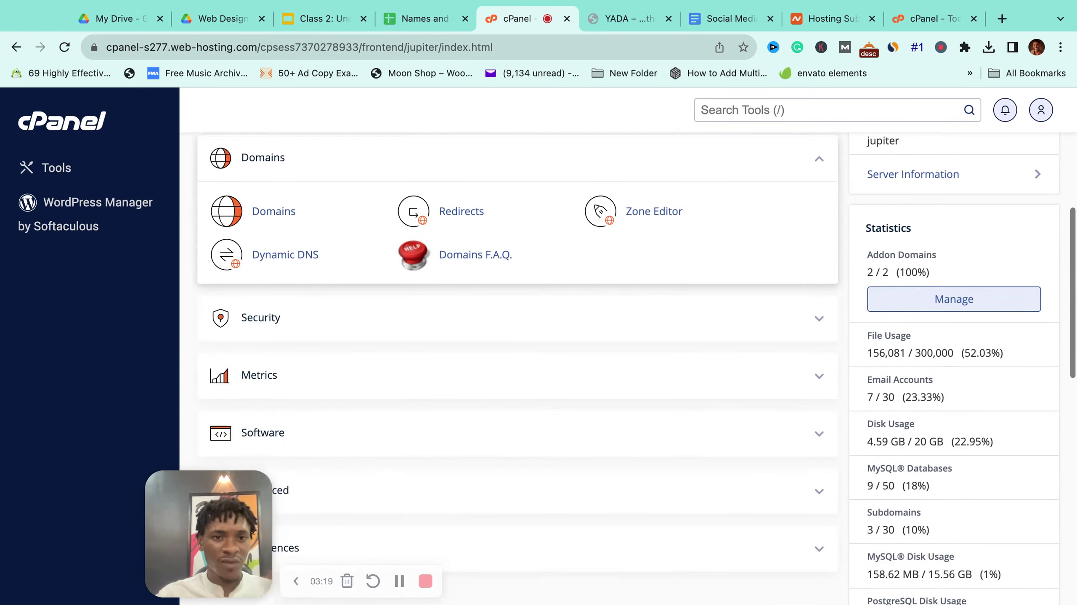
{"action": "scroll", "coordinate": [573, 309], "scroll_direction": "up", "scroll_amount": 8}
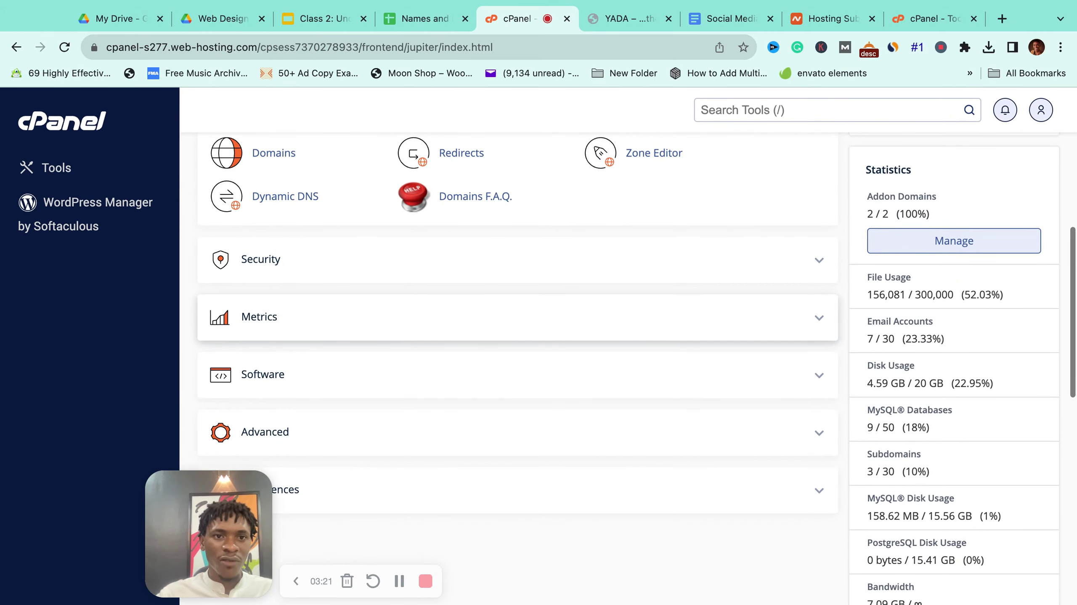
{"action": "left_click", "coordinate": [817, 382]}
{"action": "scroll", "coordinate": [558, 335], "scroll_direction": "down", "scroll_amount": 3}
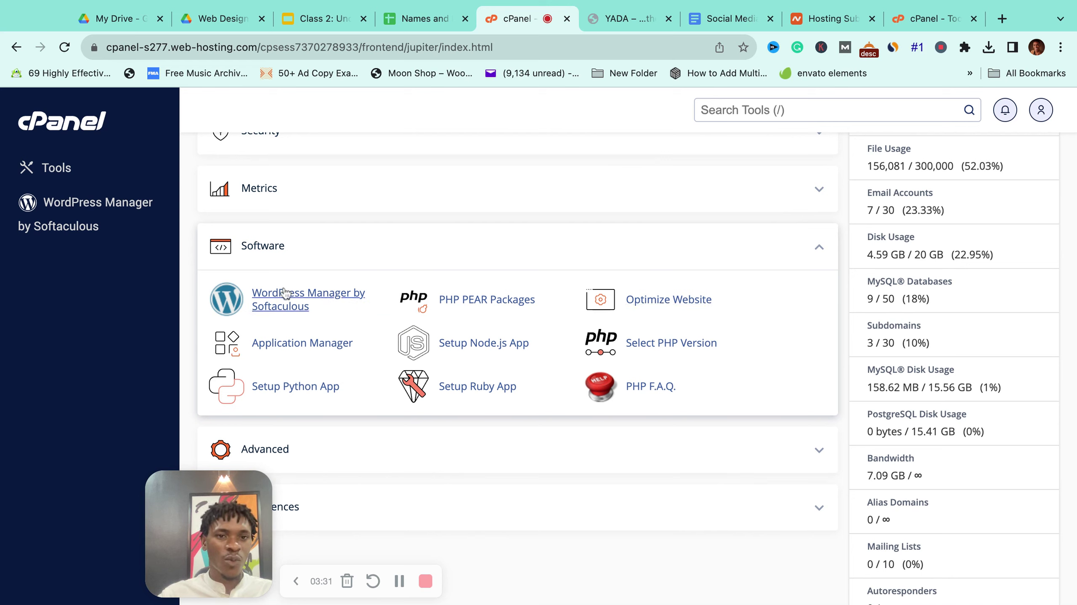
Step: Expand the Softaculous Apps Installer group to list WordPress, Joomla and other scripts
{"action": "left_click", "coordinate": [300, 306]}
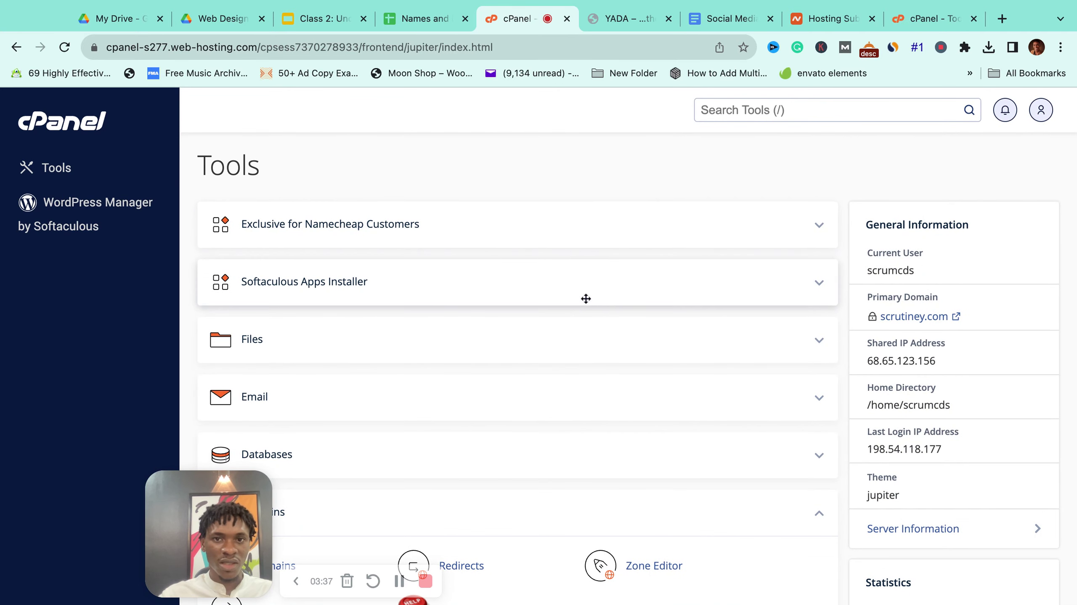
{"action": "left_click", "coordinate": [805, 291]}
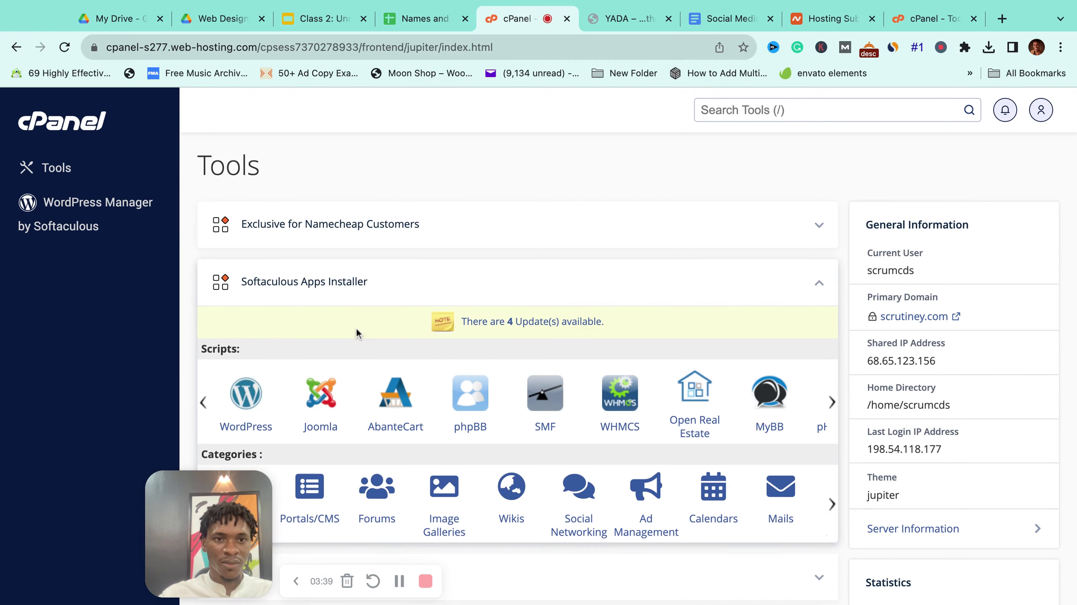
{"action": "scroll", "coordinate": [243, 285], "scroll_direction": "down", "scroll_amount": 3}
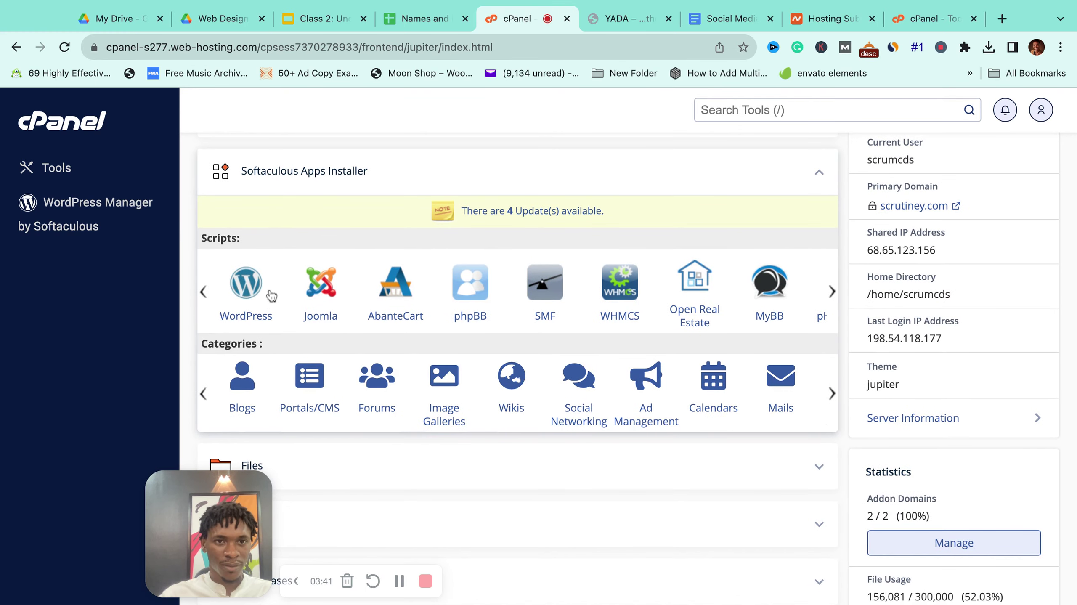
{"action": "scroll", "coordinate": [296, 290], "scroll_direction": "up", "scroll_amount": 3}
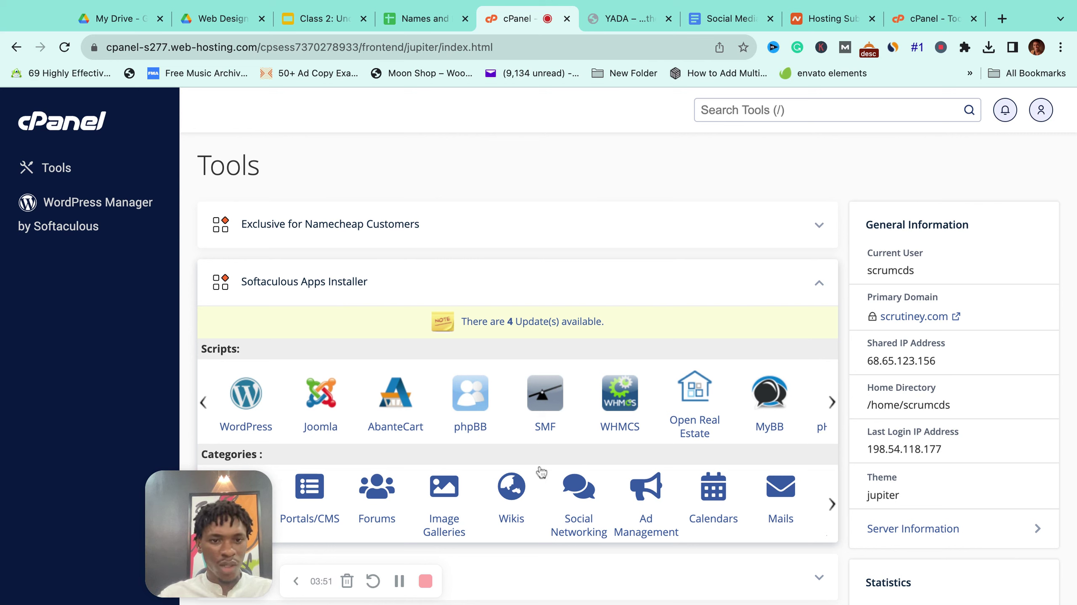
Step: Open the WordPress installer page in Softaculous
{"action": "left_click", "coordinate": [249, 402]}
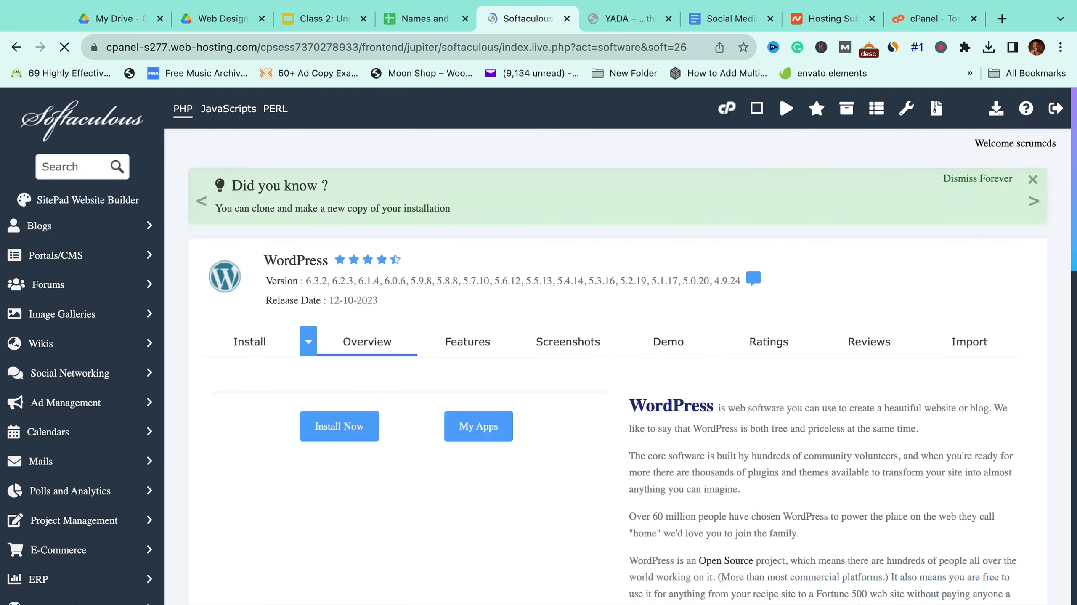
{"action": "scroll", "coordinate": [588, 366], "scroll_direction": "down", "scroll_amount": 20}
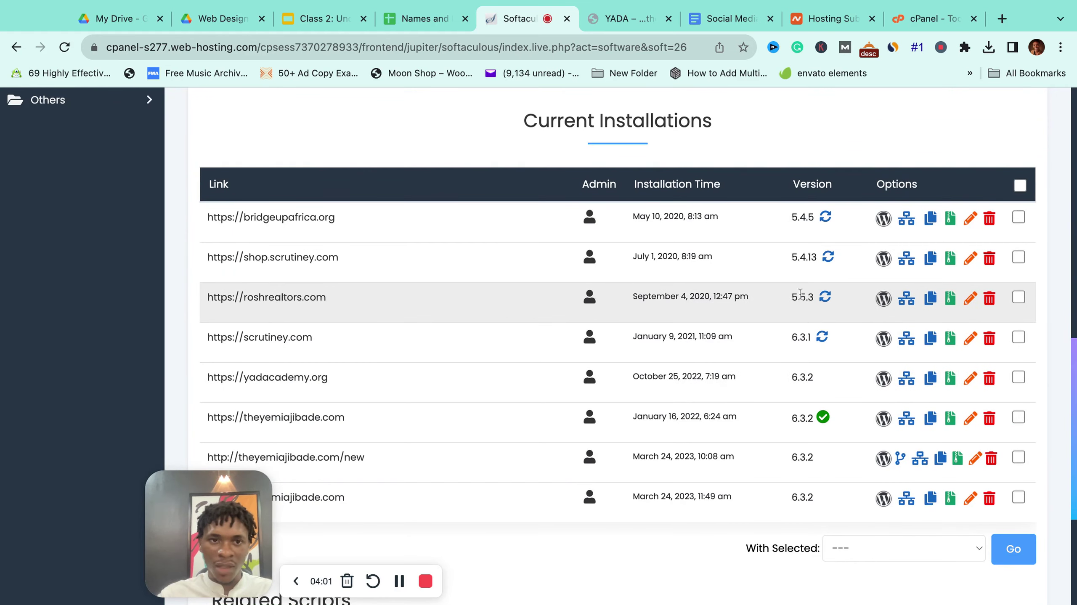
{"action": "scroll", "coordinate": [800, 294], "scroll_direction": "down", "scroll_amount": 2}
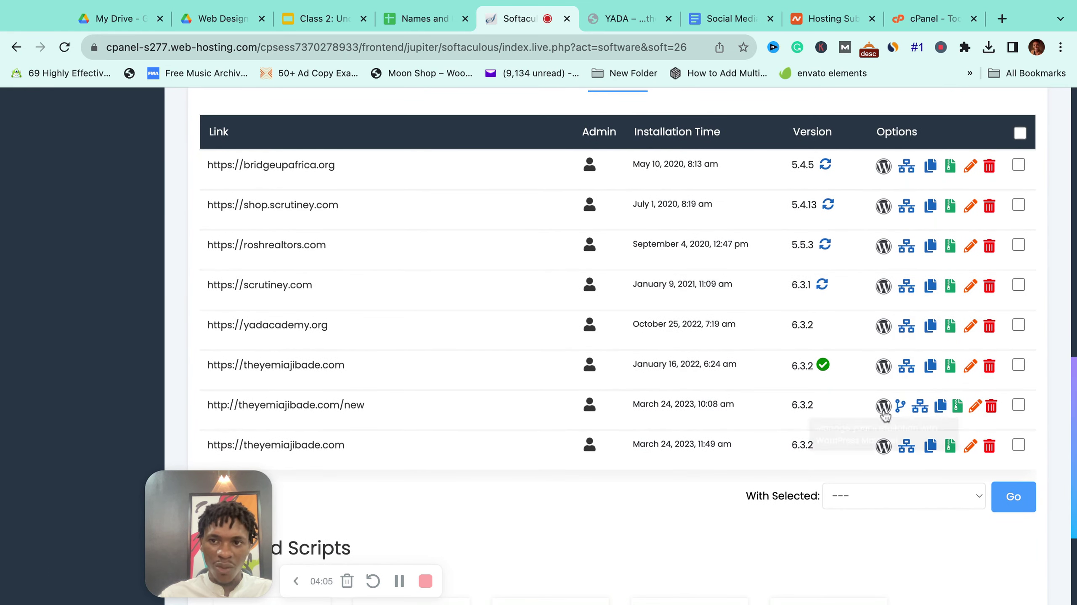
{"action": "scroll", "coordinate": [801, 338], "scroll_direction": "up", "scroll_amount": 1}
{"action": "scroll", "coordinate": [801, 339], "scroll_direction": "up", "scroll_amount": 6}
{"action": "scroll", "coordinate": [768, 331], "scroll_direction": "down", "scroll_amount": 6}
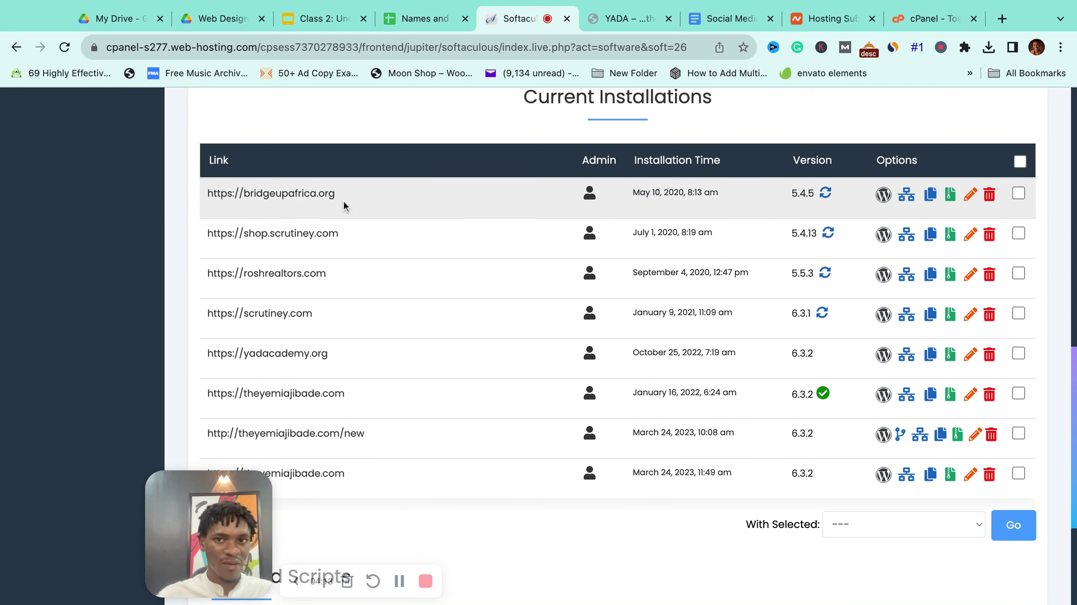
Step: Review the current WordPress installations, then return to the cPanel Tools page
{"action": "scroll", "coordinate": [463, 276], "scroll_direction": "up", "scroll_amount": 7}
{"action": "scroll", "coordinate": [488, 299], "scroll_direction": "up", "scroll_amount": 6}
{"action": "scroll", "coordinate": [601, 340], "scroll_direction": "down", "scroll_amount": 3}
{"action": "scroll", "coordinate": [602, 340], "scroll_direction": "up", "scroll_amount": 2}
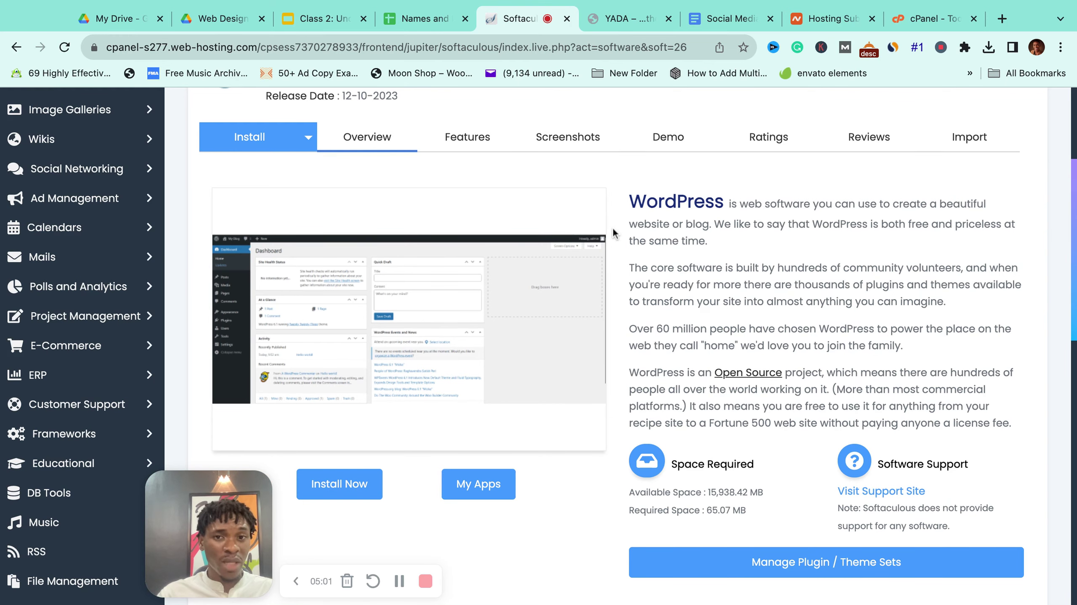
{"action": "scroll", "coordinate": [613, 233], "scroll_direction": "up", "scroll_amount": 5}
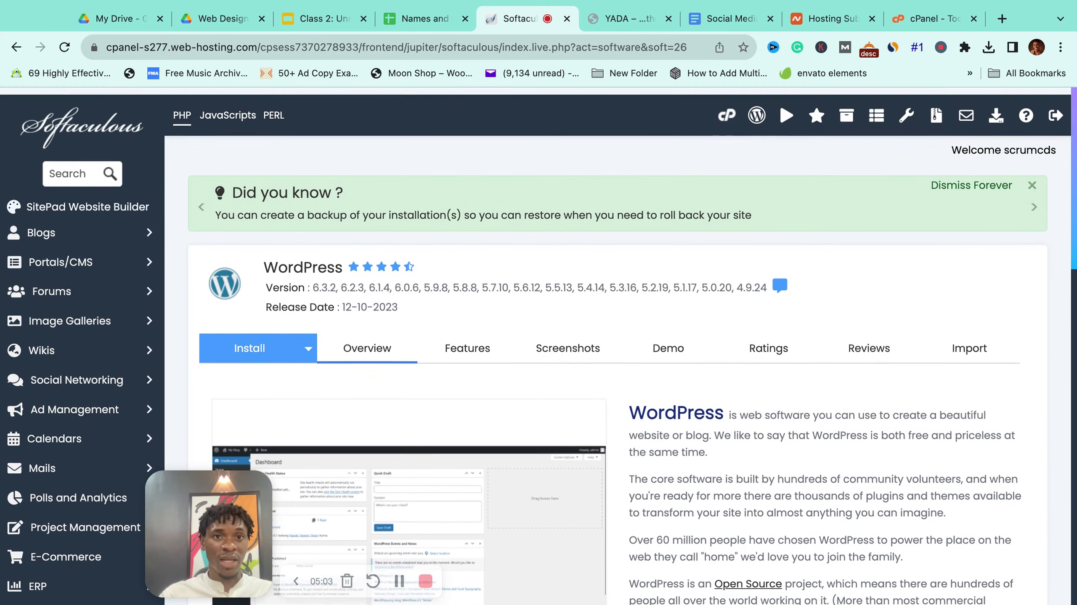
{"action": "left_click", "coordinate": [15, 54]}
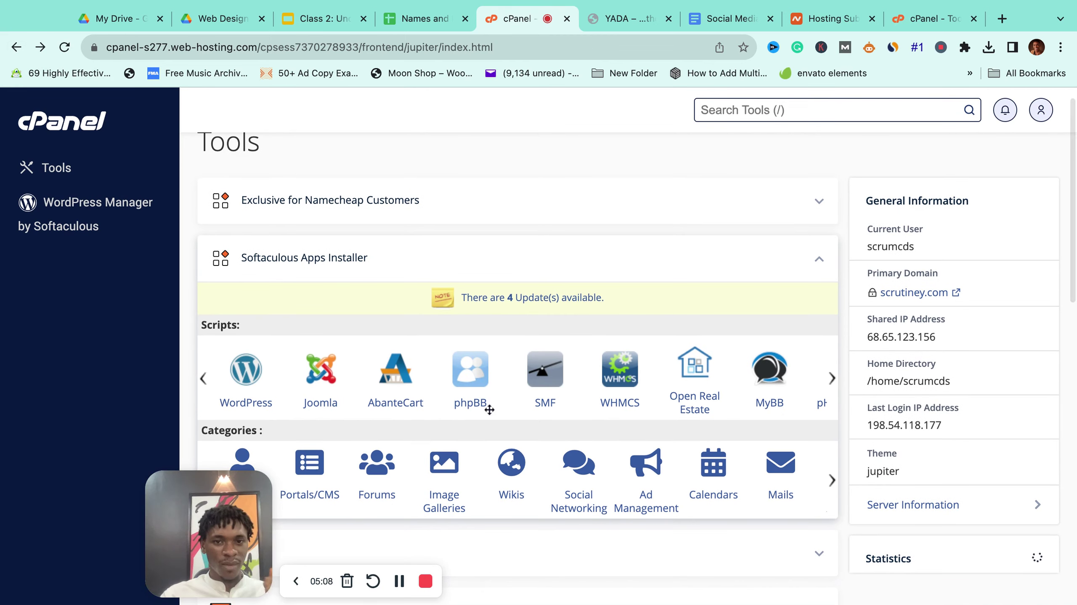
Step: Open the Domains page listing scrutiney.com, shop.scrutiney.com, theyemiajibade.com and yadacademy.org
{"action": "scroll", "coordinate": [490, 410], "scroll_direction": "down", "scroll_amount": 2}
{"action": "scroll", "coordinate": [489, 410], "scroll_direction": "down", "scroll_amount": 15}
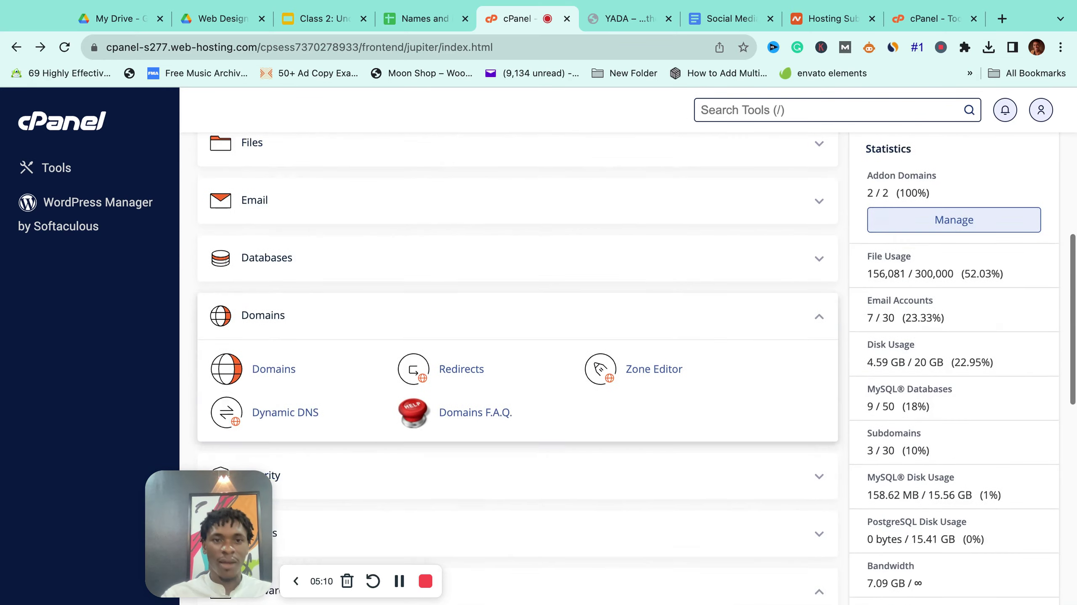
{"action": "scroll", "coordinate": [489, 410], "scroll_direction": "up", "scroll_amount": 6}
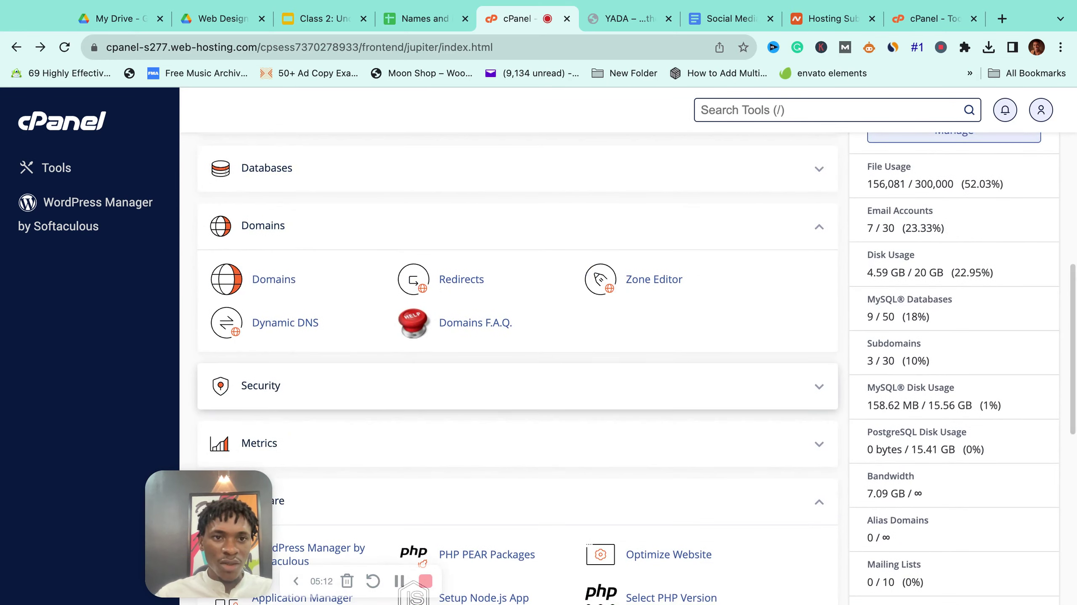
{"action": "scroll", "coordinate": [764, 324], "scroll_direction": "up", "scroll_amount": 2}
{"action": "left_click", "coordinate": [820, 280]}
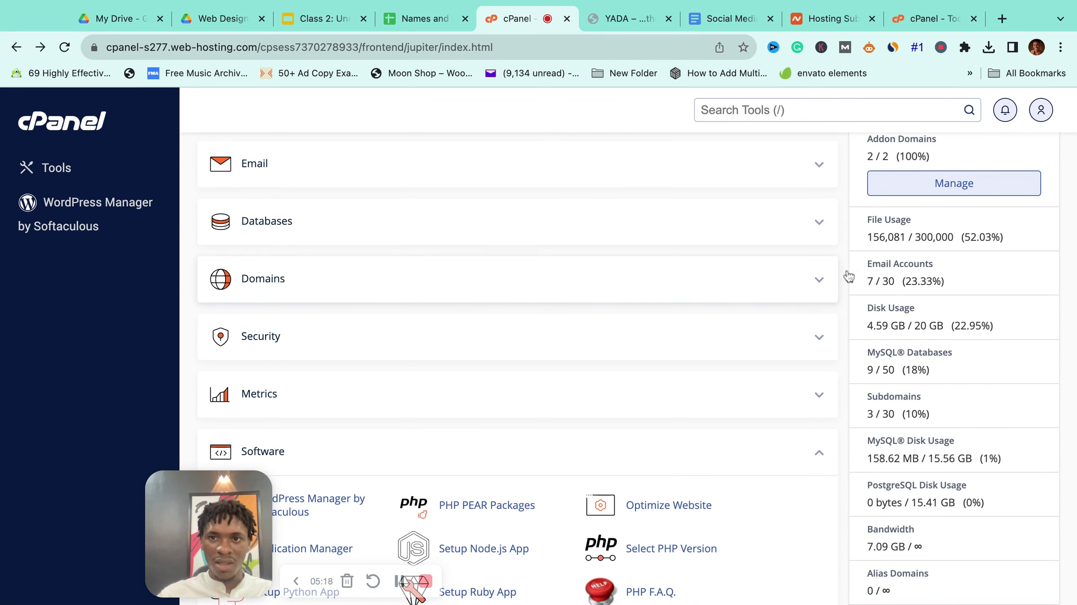
{"action": "left_click", "coordinate": [820, 281]}
{"action": "left_click", "coordinate": [274, 333]}
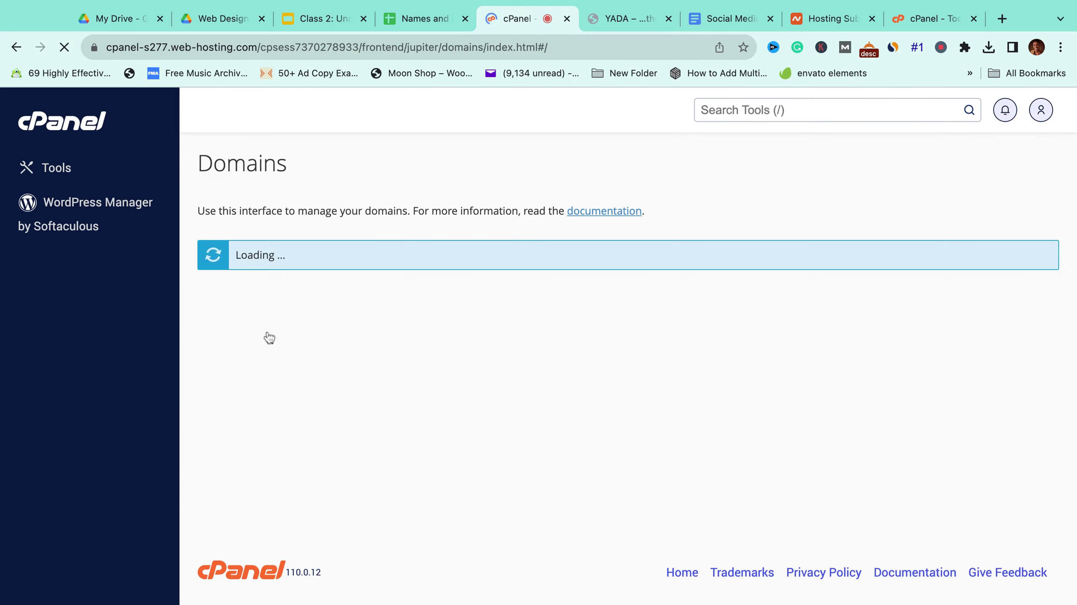
{"action": "scroll", "coordinate": [491, 378], "scroll_direction": "down", "scroll_amount": 3}
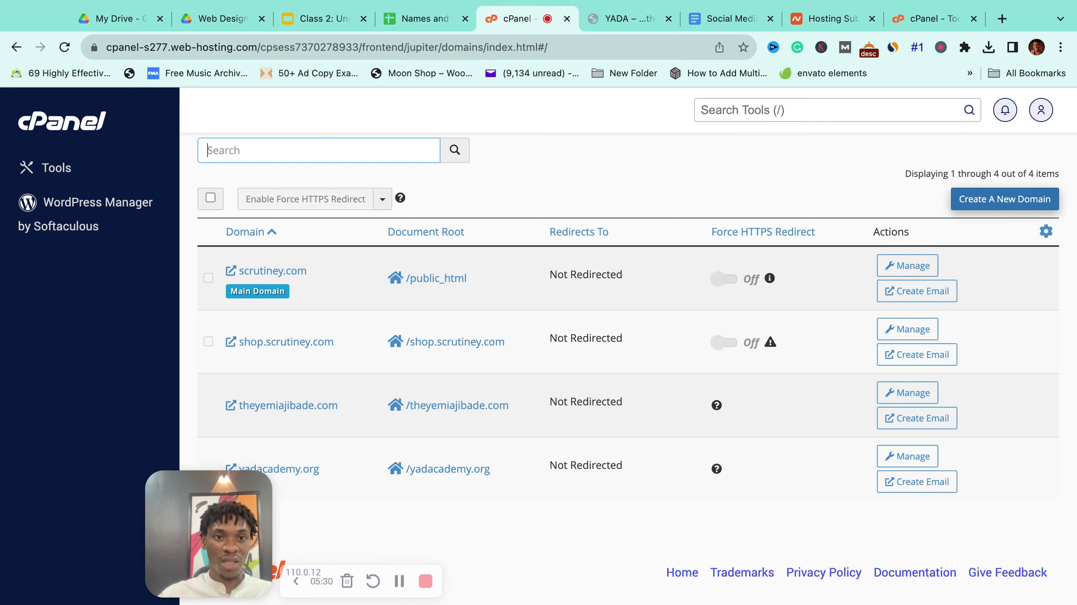
Step: Create a new domain entry courses.yadacademy.org with its own courses.yadacademy.org document root
{"action": "left_click", "coordinate": [1004, 199]}
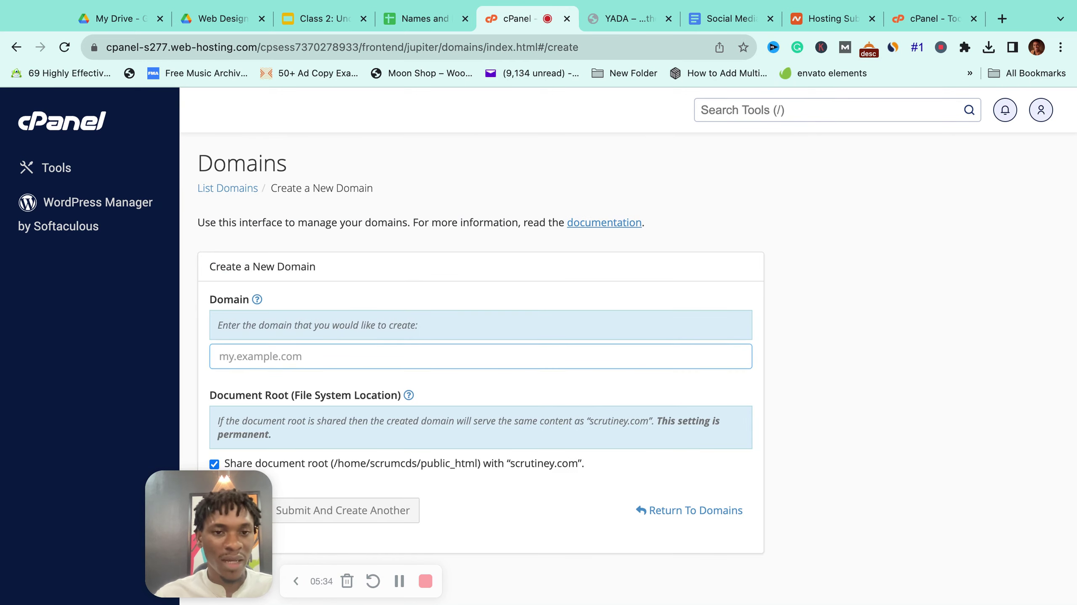
{"action": "scroll", "coordinate": [389, 350], "scroll_direction": "down", "scroll_amount": 2}
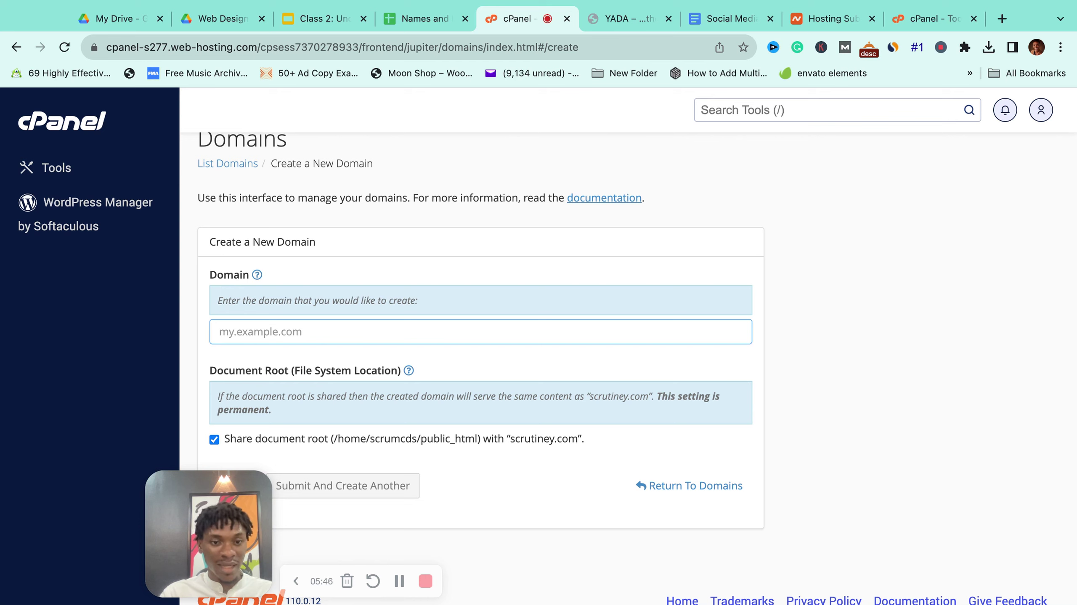
{"action": "type", "text": "courses.yadacademy.org"}
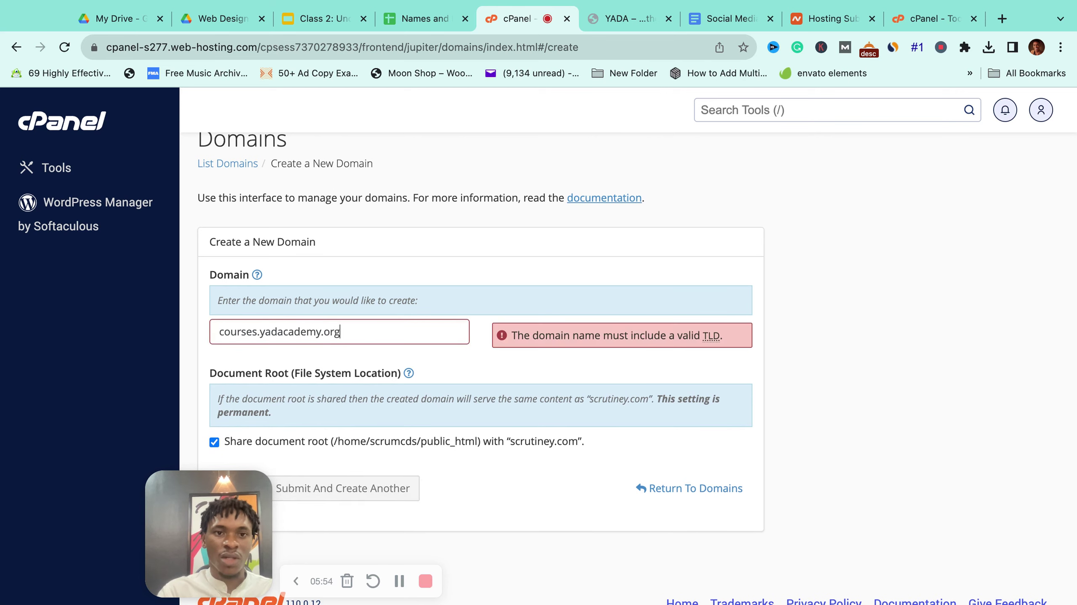
{"action": "scroll", "coordinate": [414, 350], "scroll_direction": "down", "scroll_amount": 2}
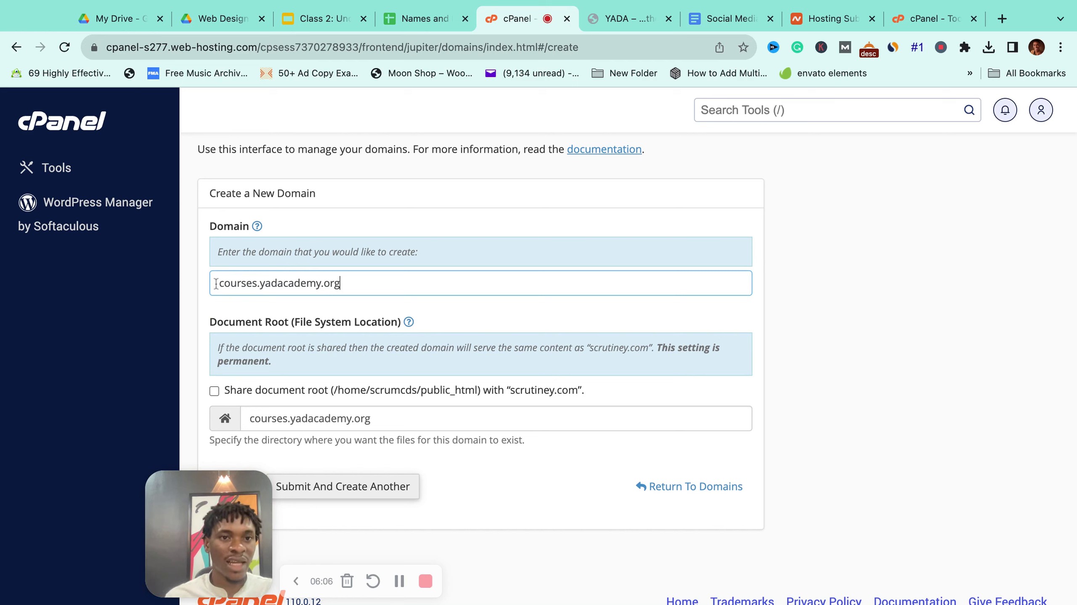
{"action": "scroll", "coordinate": [431, 329], "scroll_direction": "down", "scroll_amount": 1}
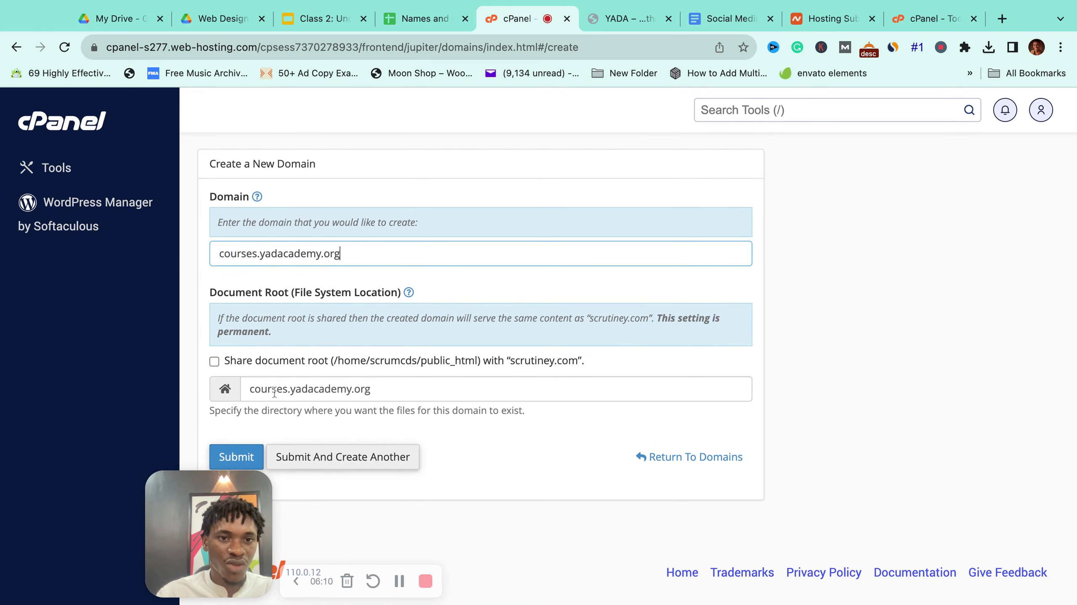
Step: Submit courses.yadacademy.org and confirm it appears as the fifth domain in the list
{"action": "left_click", "coordinate": [237, 457]}
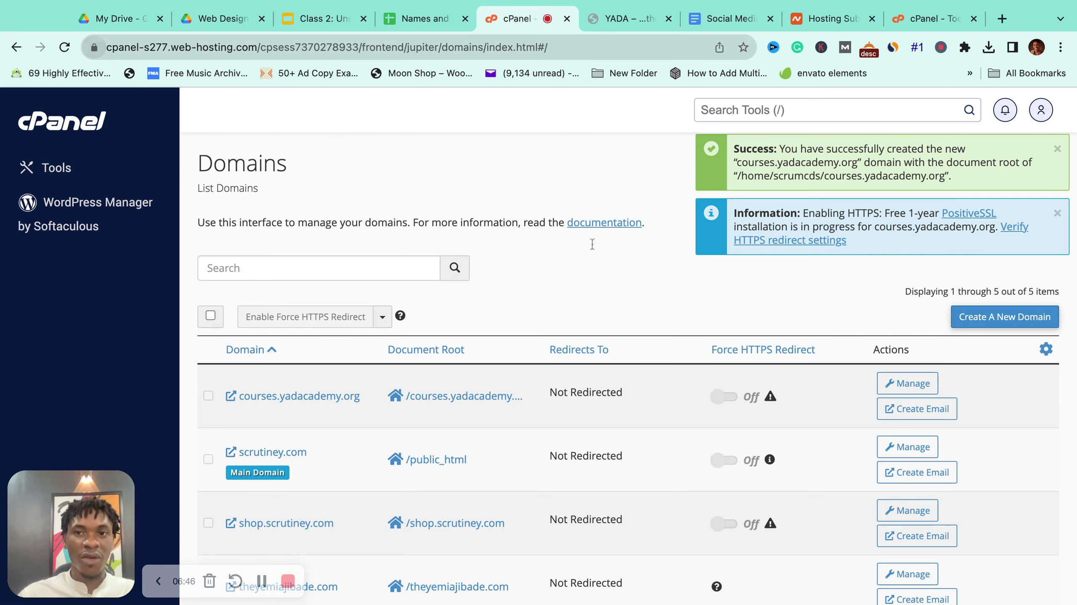
{"action": "scroll", "coordinate": [578, 277], "scroll_direction": "down", "scroll_amount": 2}
{"action": "scroll", "coordinate": [339, 212], "scroll_direction": "up", "scroll_amount": 2}
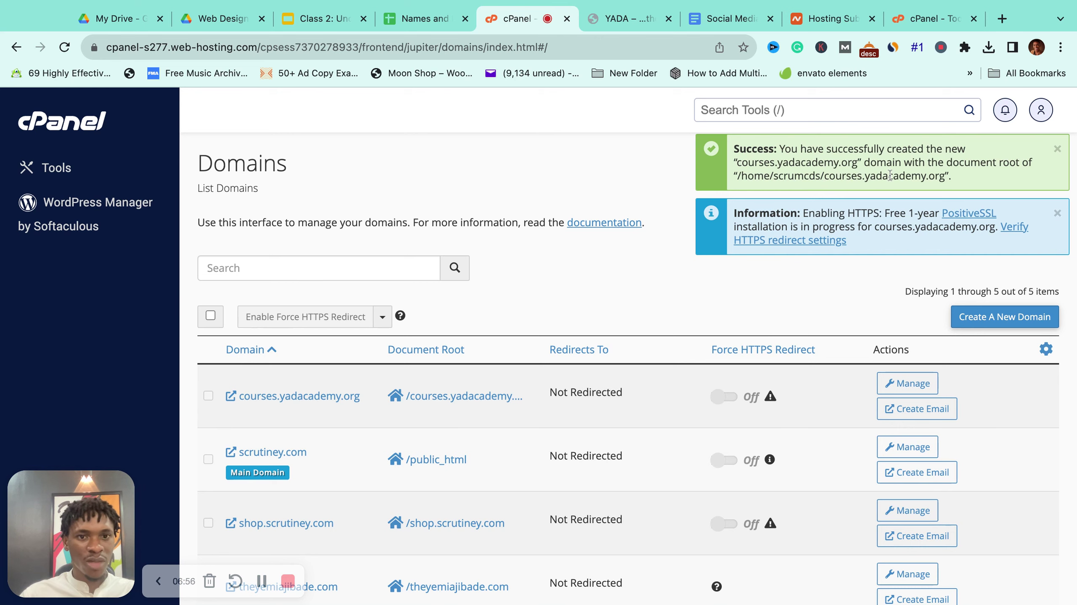
{"action": "scroll", "coordinate": [600, 393], "scroll_direction": "down", "scroll_amount": 3}
{"action": "scroll", "coordinate": [328, 466], "scroll_direction": "up", "scroll_amount": 3}
Step: Return to the cPanel Tools home page and locate the Softaculous Apps Installer group
{"action": "left_click", "coordinate": [77, 126]}
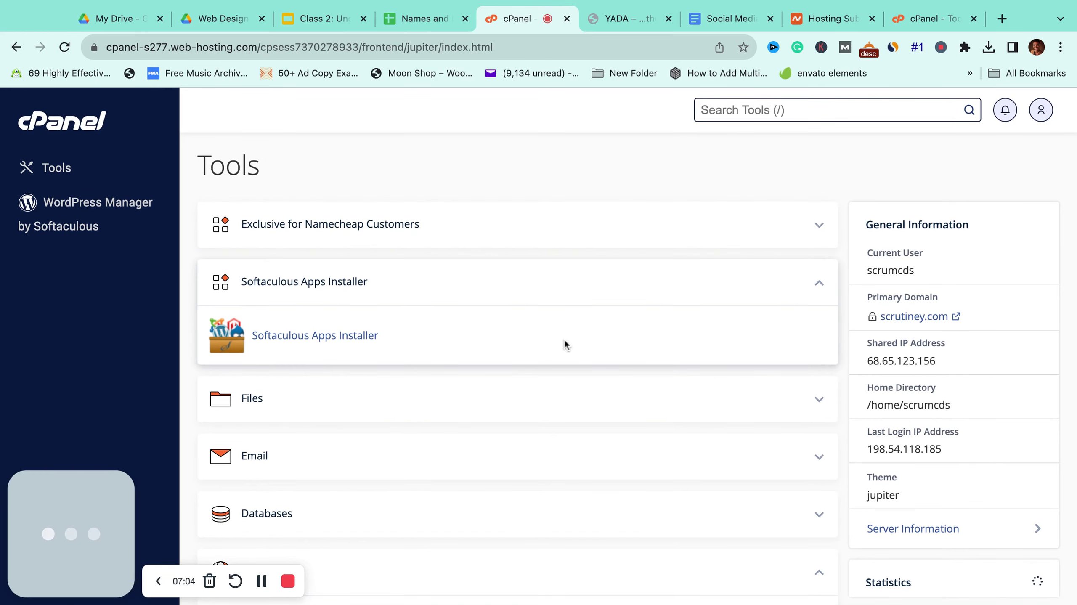
{"action": "scroll", "coordinate": [564, 341], "scroll_direction": "down", "scroll_amount": 2}
{"action": "scroll", "coordinate": [563, 343], "scroll_direction": "down", "scroll_amount": 4}
{"action": "scroll", "coordinate": [563, 340], "scroll_direction": "up", "scroll_amount": 6}
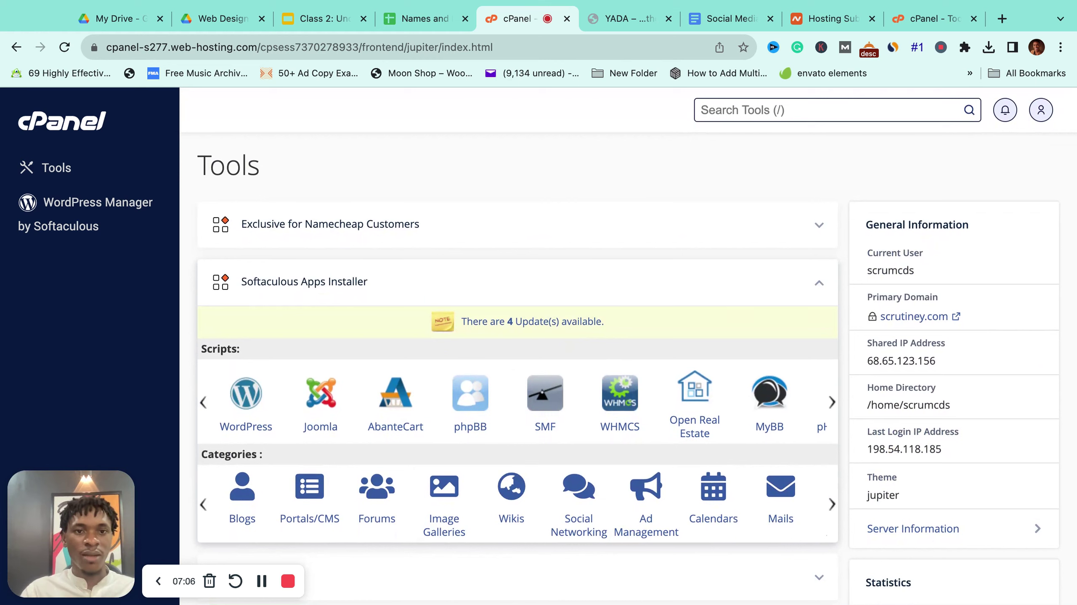
{"action": "left_click", "coordinate": [817, 285]}
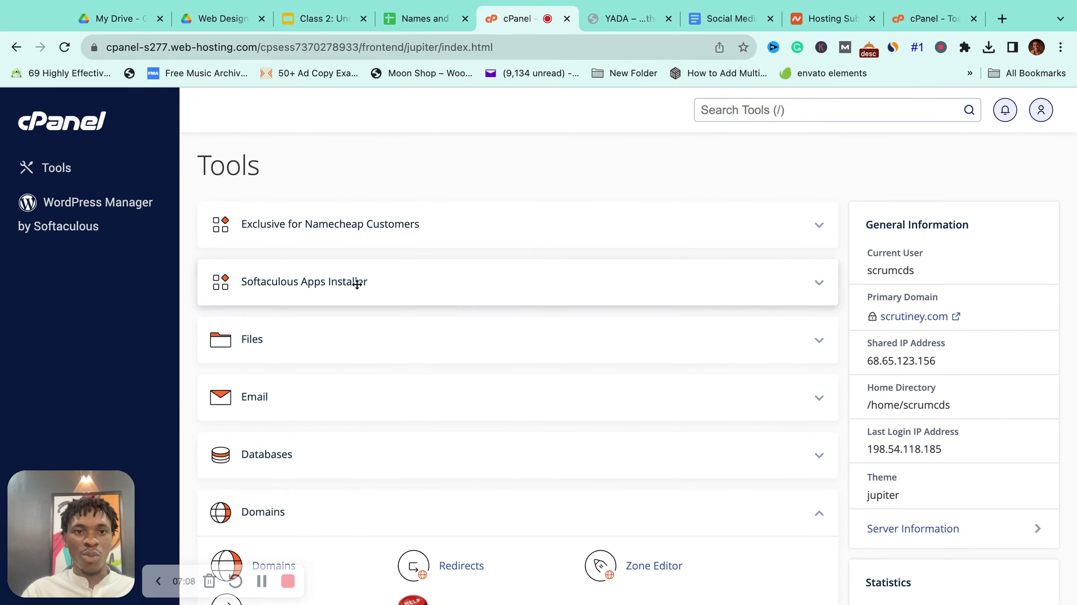
{"action": "left_click", "coordinate": [822, 293]}
{"action": "left_click", "coordinate": [821, 292]}
{"action": "scroll", "coordinate": [676, 339], "scroll_direction": "down", "scroll_amount": 10}
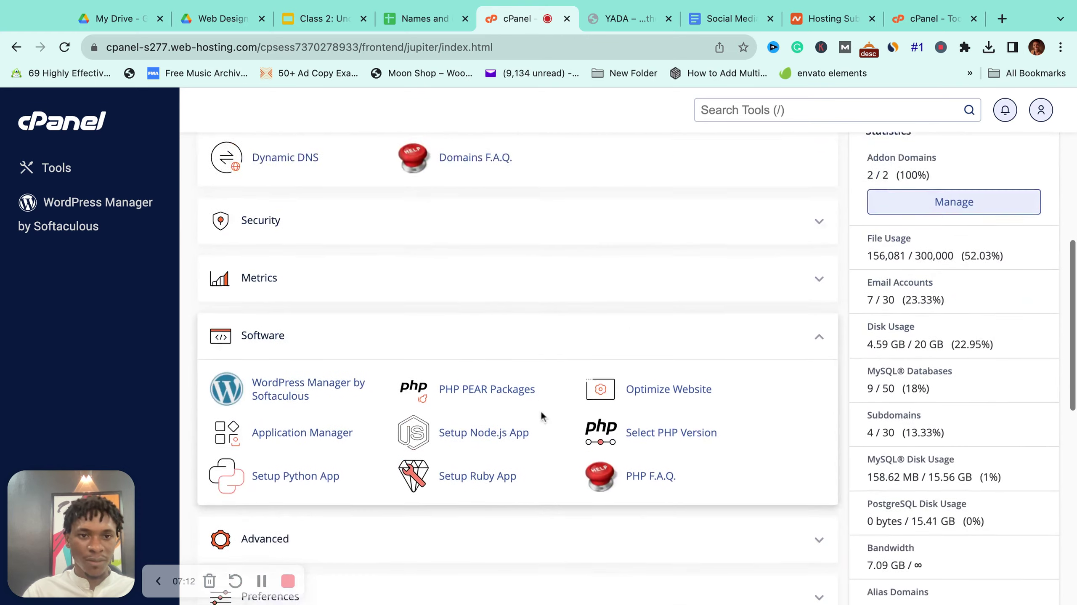
{"action": "scroll", "coordinate": [288, 305], "scroll_direction": "up", "scroll_amount": 12}
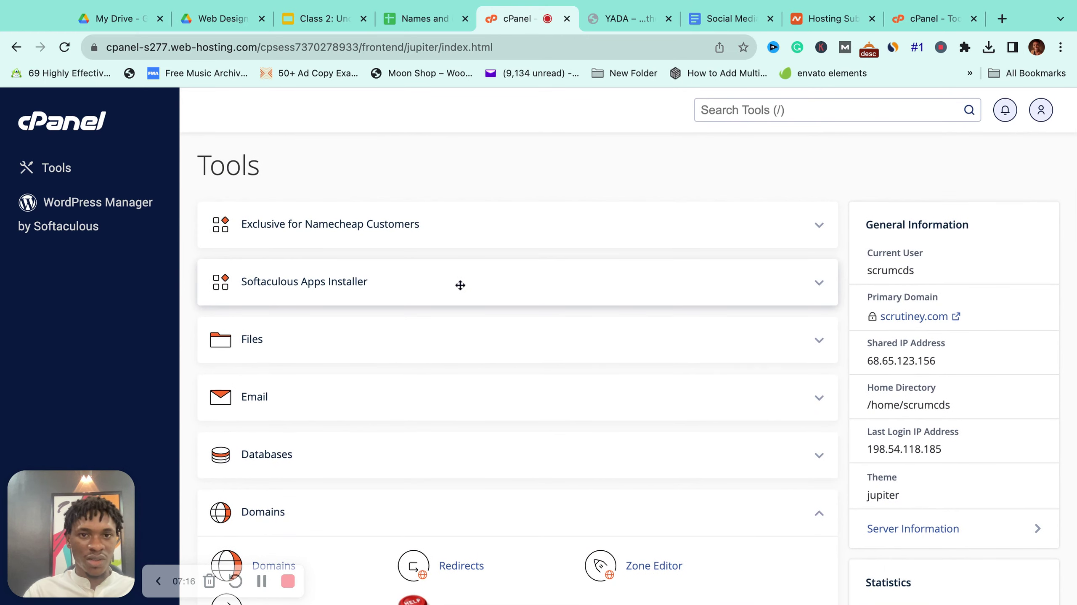
Step: Expand Softaculous Apps Installer and open the WordPress page showing version 6.3.2
{"action": "left_click", "coordinate": [815, 283]}
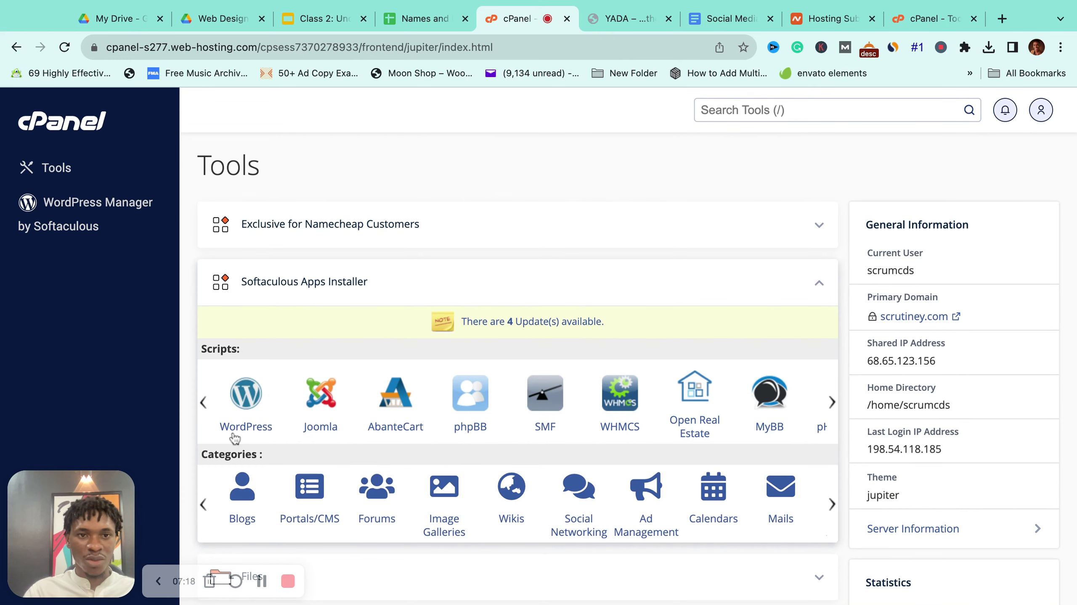
{"action": "left_click", "coordinate": [252, 413]}
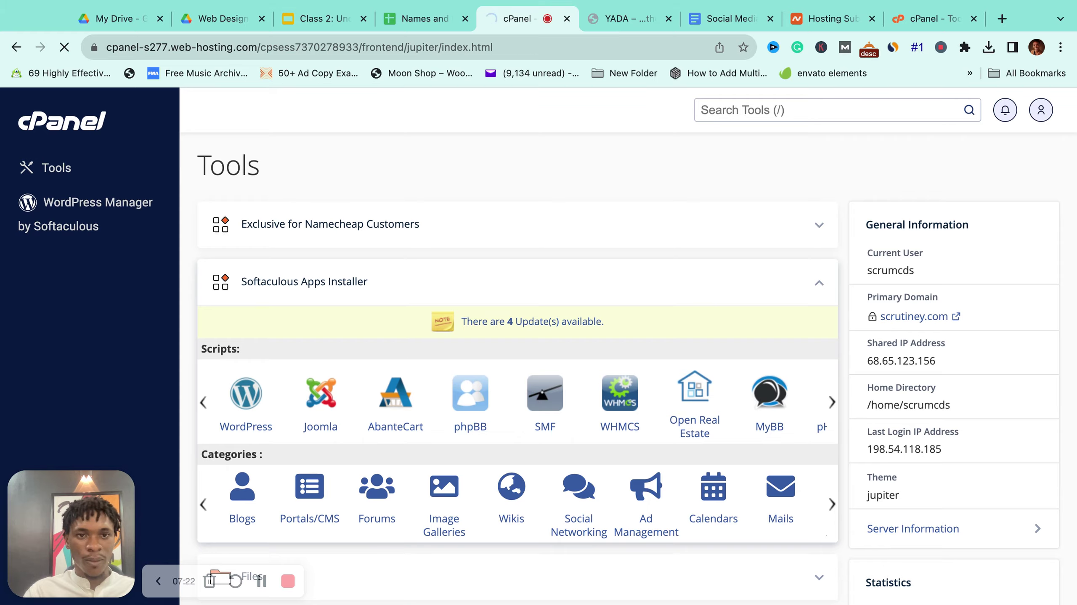
{"action": "scroll", "coordinate": [523, 338], "scroll_direction": "down", "scroll_amount": 3}
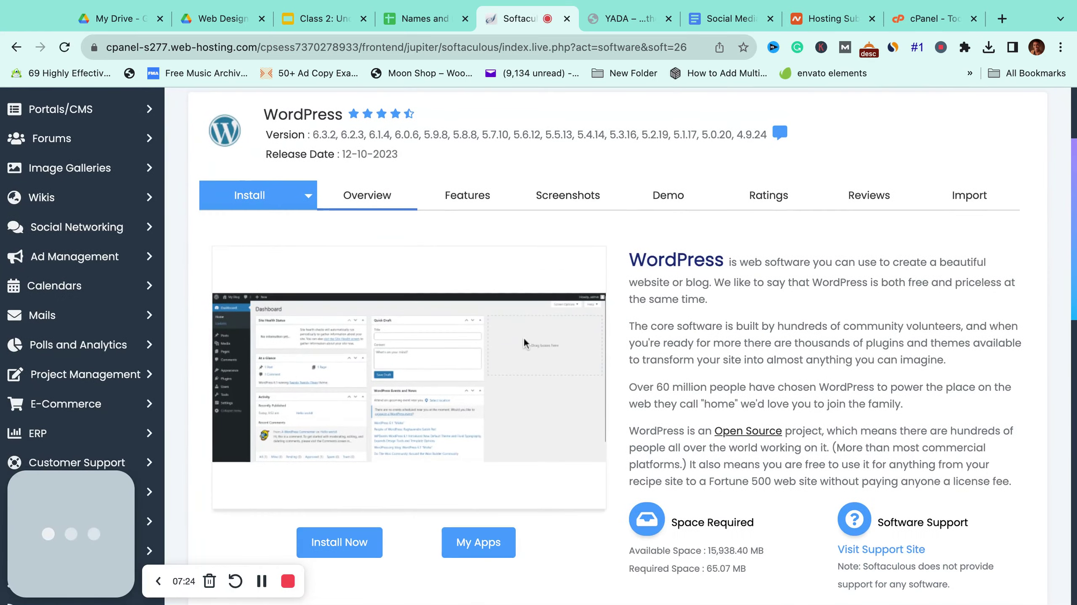
{"action": "scroll", "coordinate": [524, 338], "scroll_direction": "down", "scroll_amount": 3}
{"action": "scroll", "coordinate": [272, 124], "scroll_direction": "up", "scroll_amount": 2}
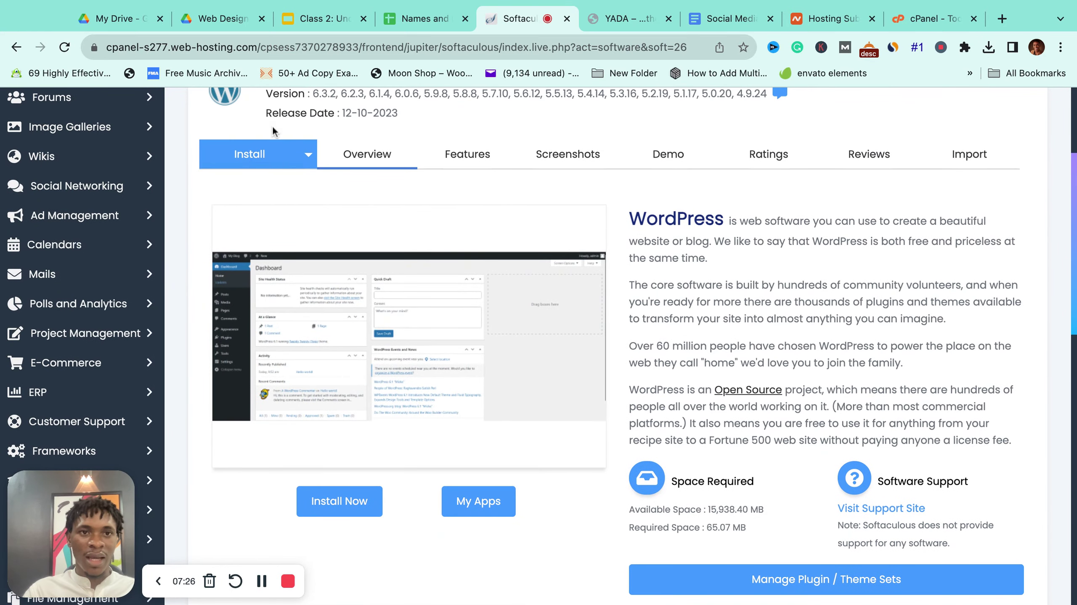
{"action": "left_click", "coordinate": [263, 163]}
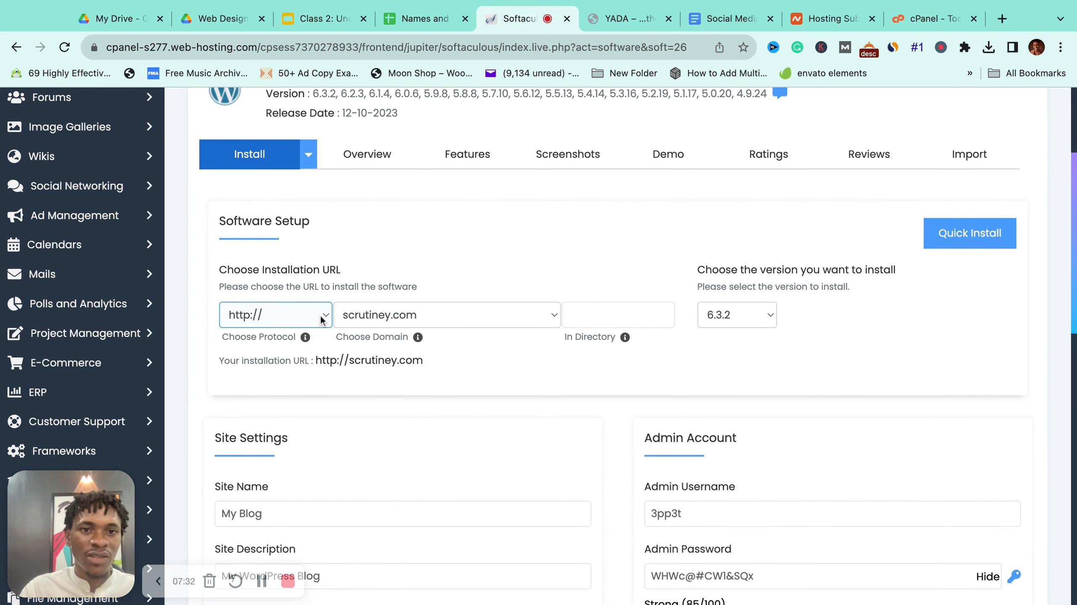
{"action": "key", "text": "Down"}
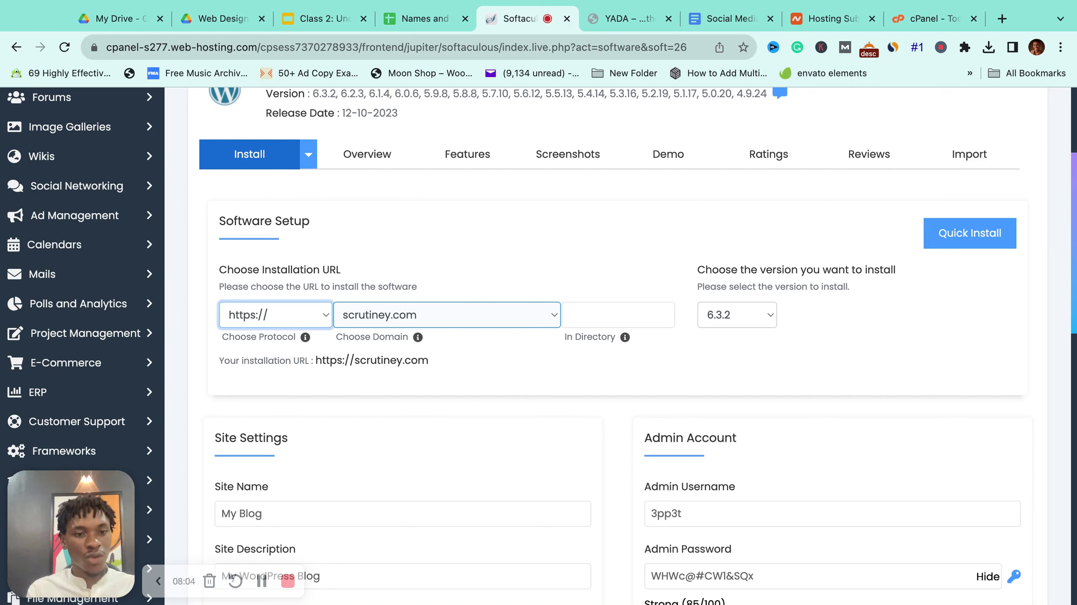
{"action": "left_click", "coordinate": [447, 314]}
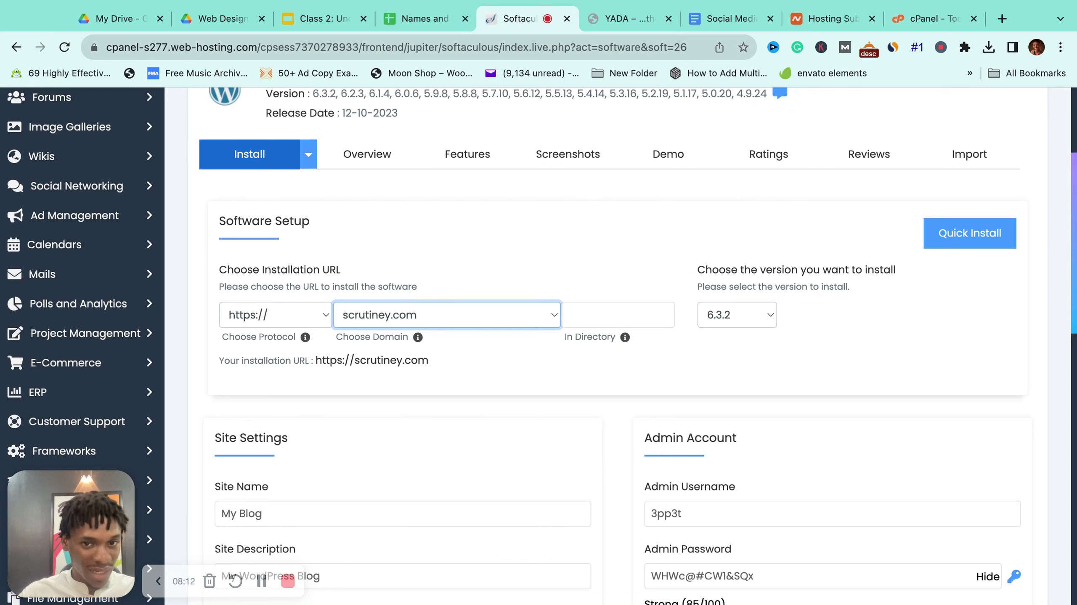
{"action": "left_click", "coordinate": [466, 378]}
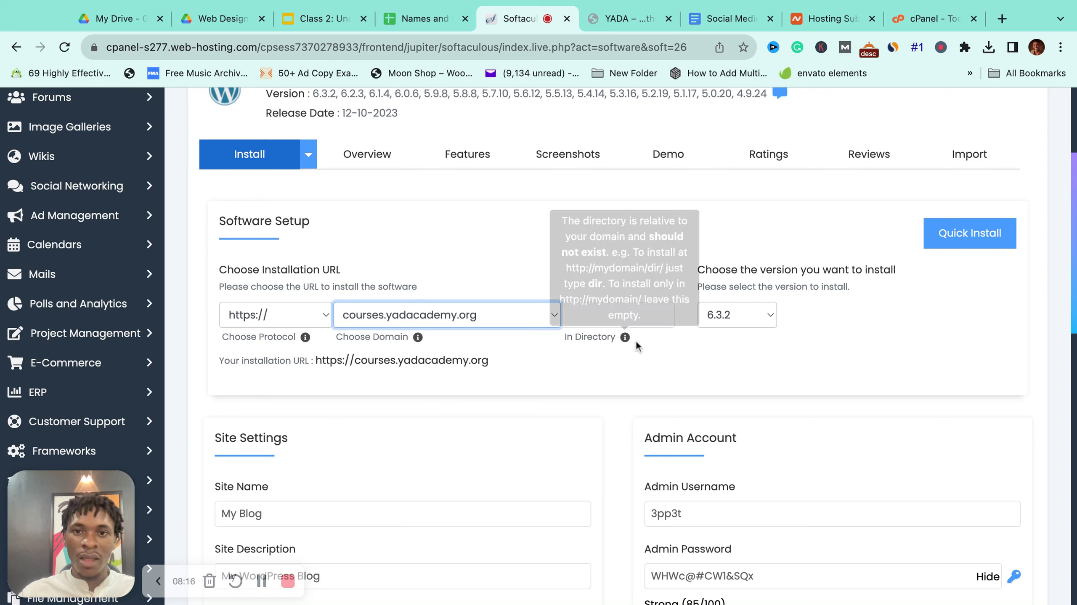
Step: Leave the In Directory field empty so WordPress installs at the domain root
{"action": "left_click", "coordinate": [606, 316]}
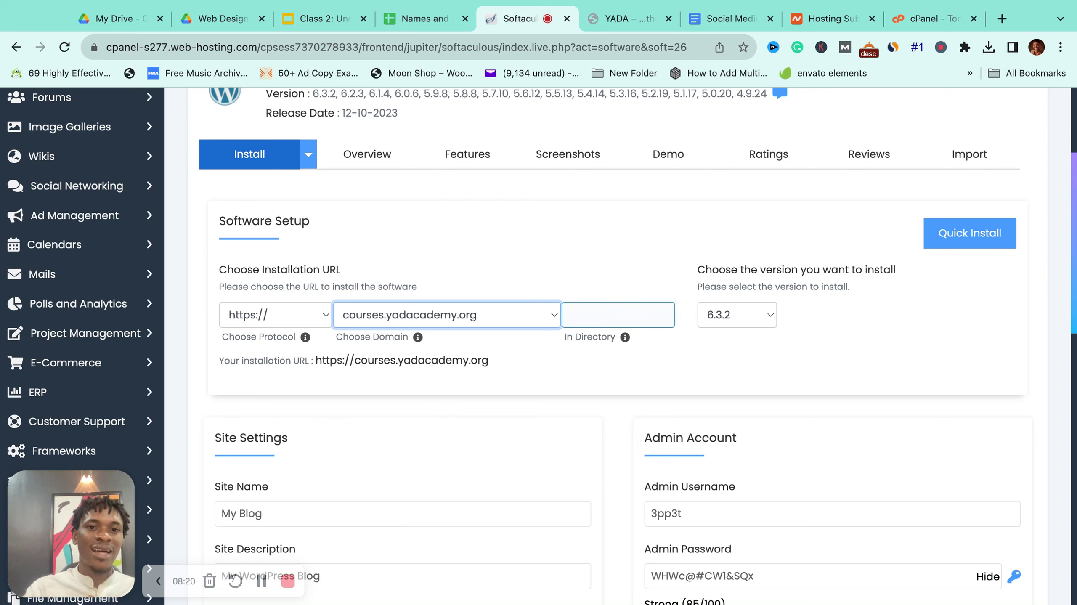
{"action": "left_click", "coordinate": [227, 367]}
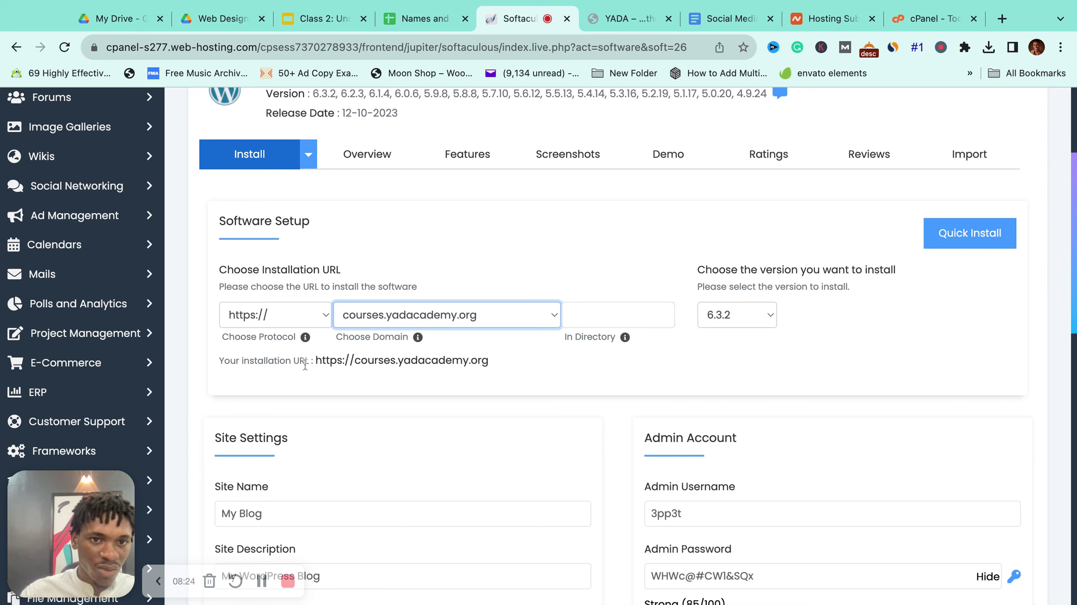
{"action": "left_click", "coordinate": [334, 370]}
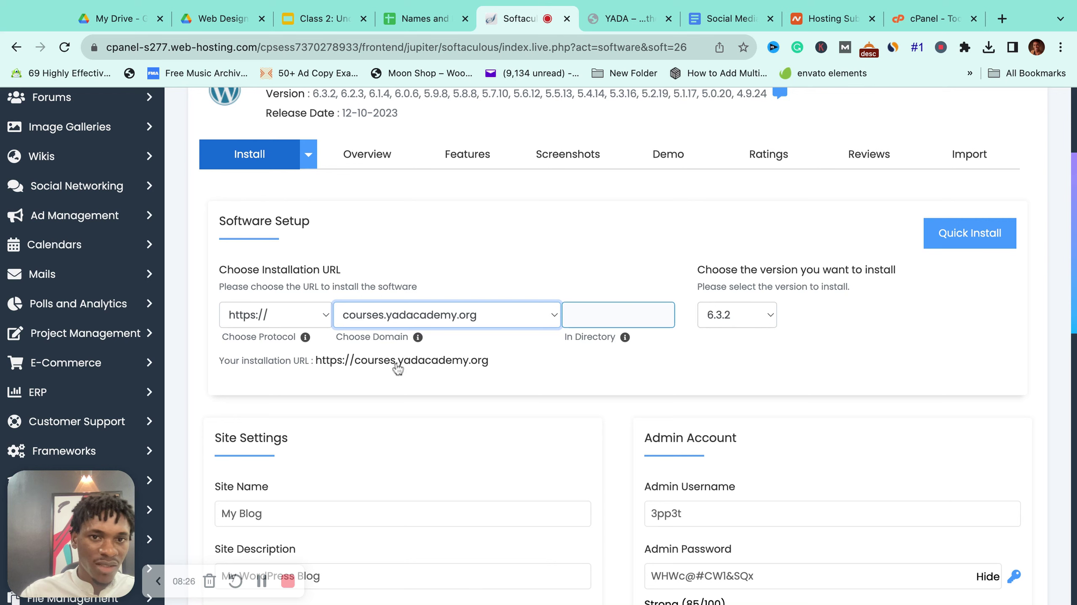
{"action": "left_click", "coordinate": [520, 375]}
{"action": "scroll", "coordinate": [520, 376], "scroll_direction": "down", "scroll_amount": 4}
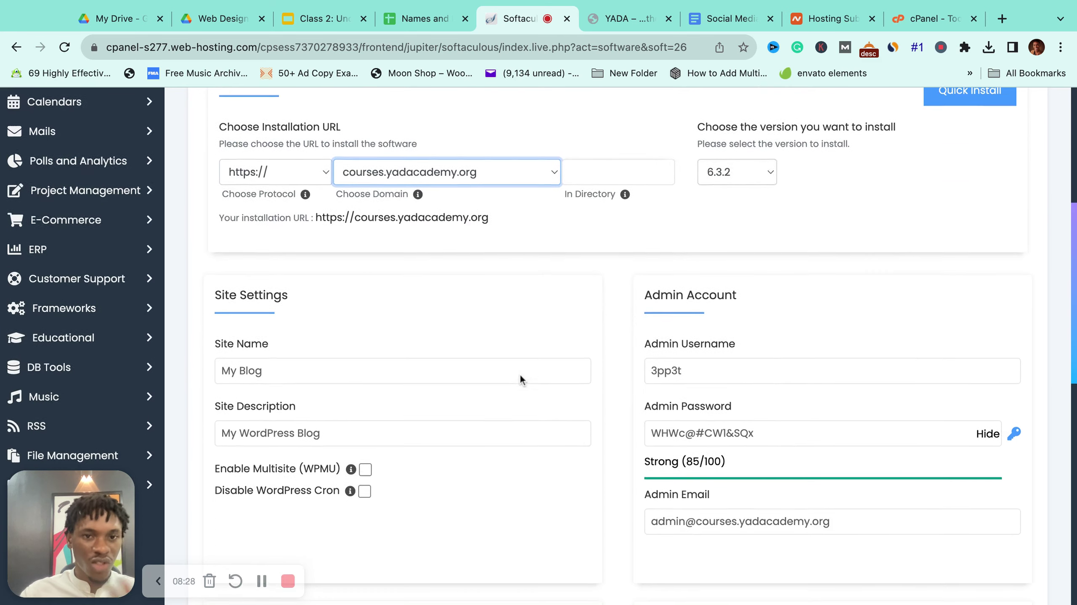
{"action": "scroll", "coordinate": [520, 374], "scroll_direction": "up", "scroll_amount": 1}
{"action": "left_click", "coordinate": [520, 374]}
{"action": "left_click", "coordinate": [735, 229]}
{"action": "left_click", "coordinate": [747, 174]}
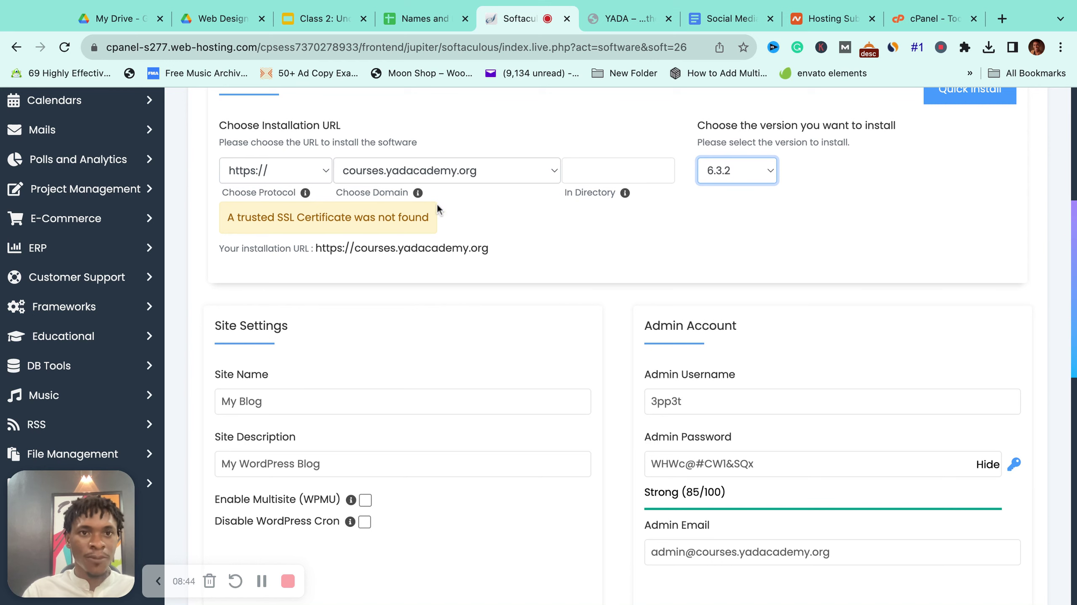
{"action": "scroll", "coordinate": [265, 214], "scroll_direction": "up", "scroll_amount": 2}
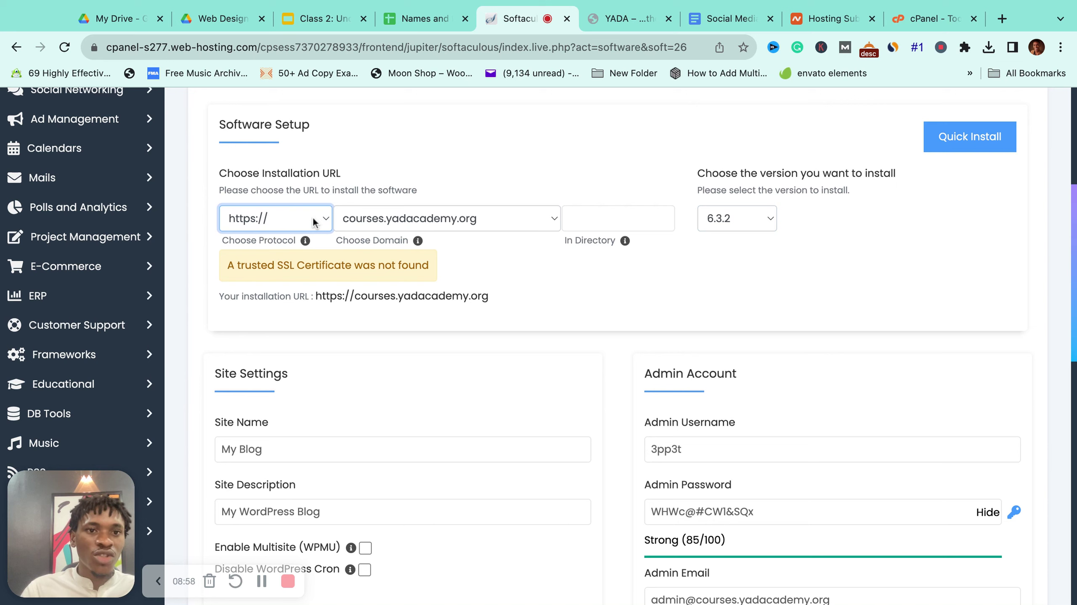
{"action": "key", "text": "Up"}
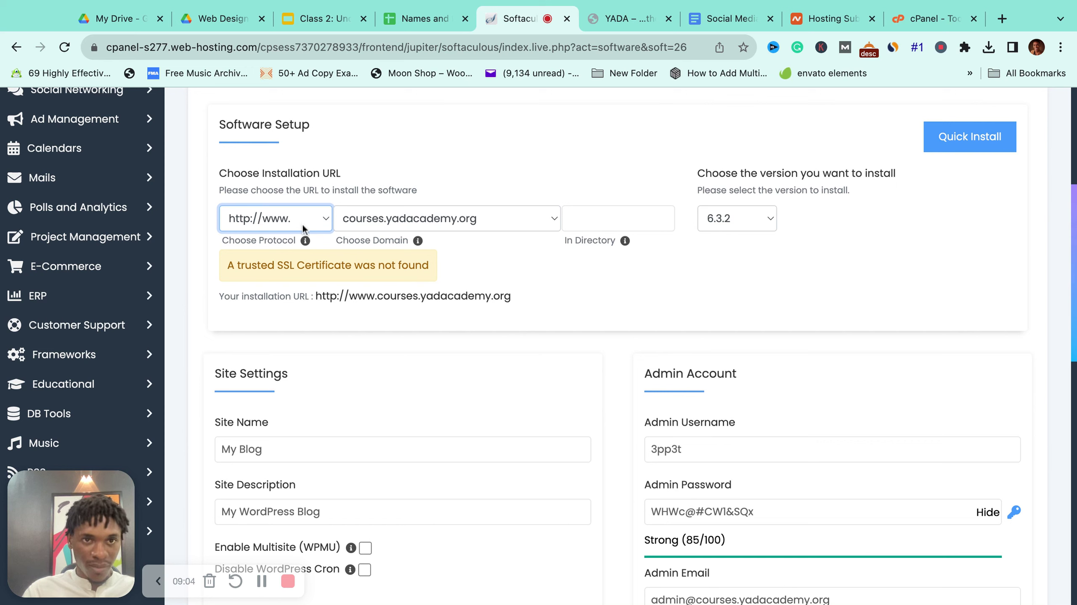
{"action": "key", "text": "Up"}
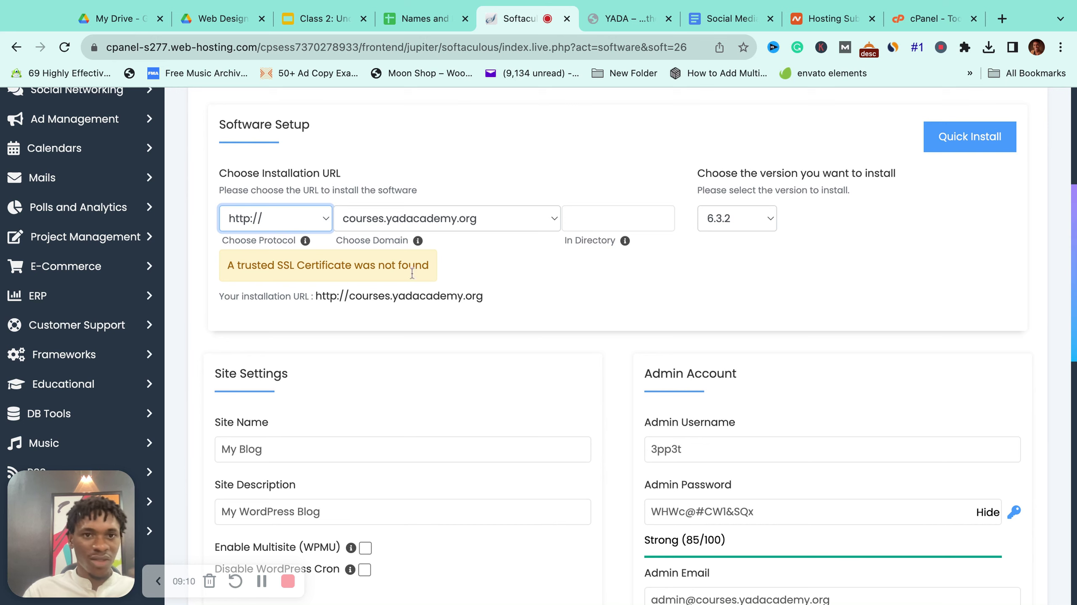
{"action": "scroll", "coordinate": [418, 276], "scroll_direction": "down", "scroll_amount": 3}
Step: Replace the default 'My Blog' Site Name with the owner's Digital Academy Courses name
{"action": "scroll", "coordinate": [372, 297], "scroll_direction": "down", "scroll_amount": 5}
{"action": "left_click", "coordinate": [293, 259]}
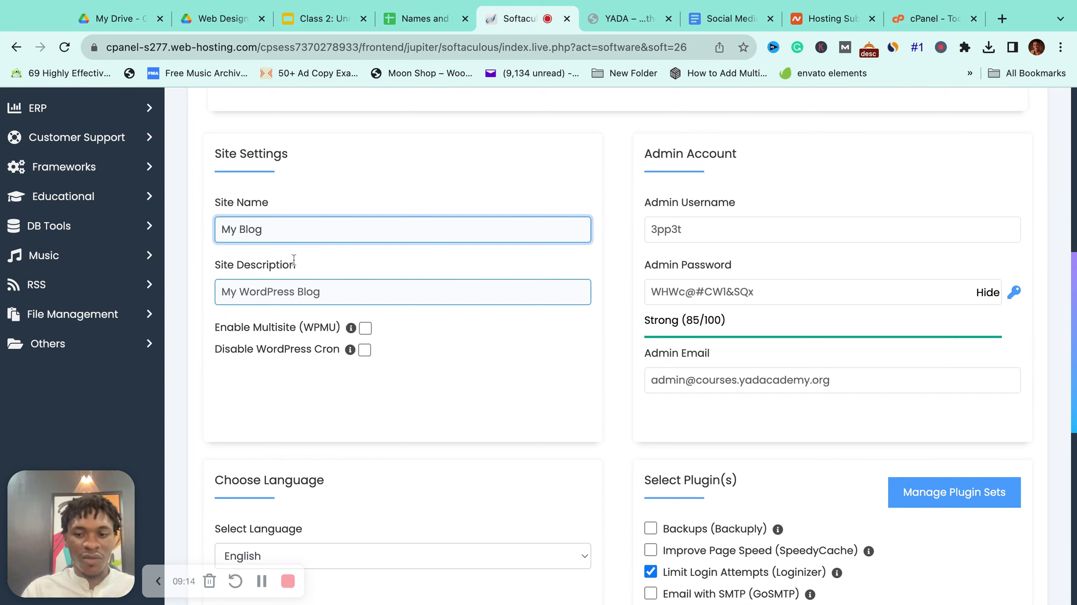
{"action": "key", "text": "super+a"}
{"action": "type", "text": "Yemi"}
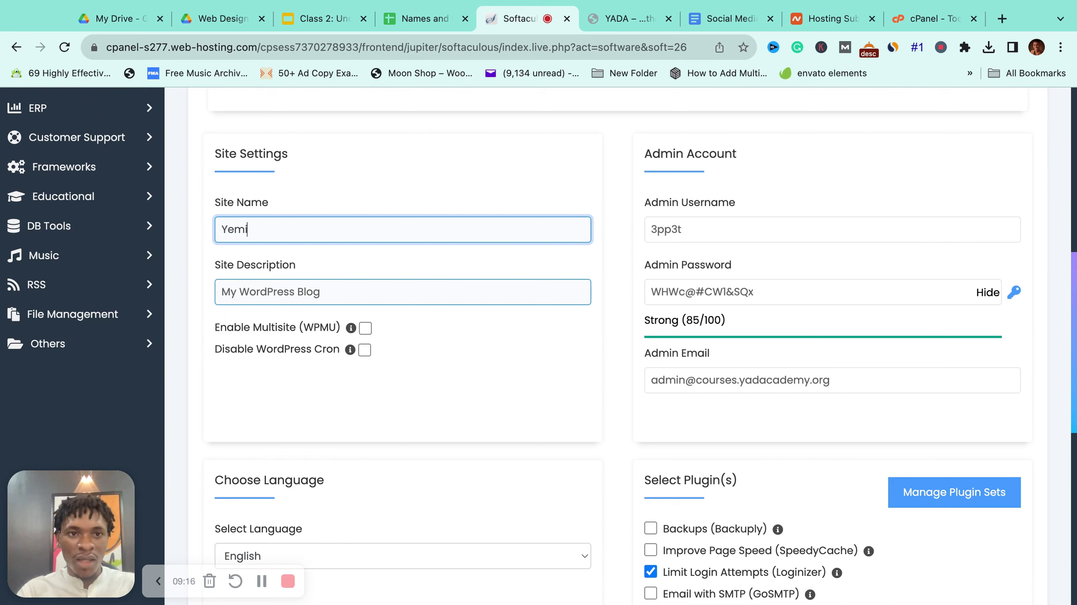
{"action": "type", "text": " Ajibade Digits"}
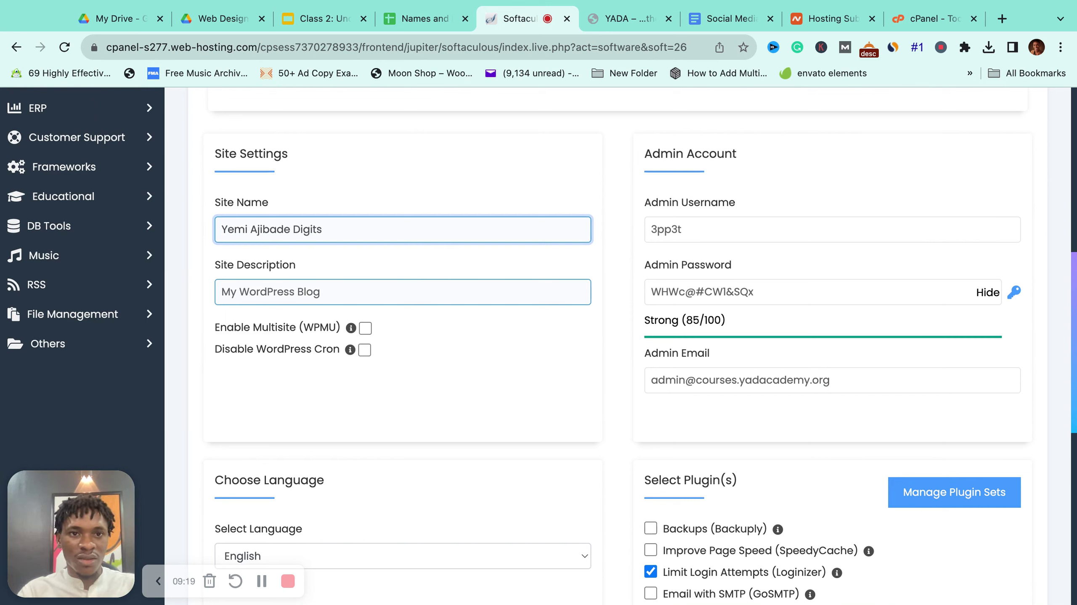
{"action": "key", "text": "BackSpace"}
{"action": "type", "text": "al Academy"}
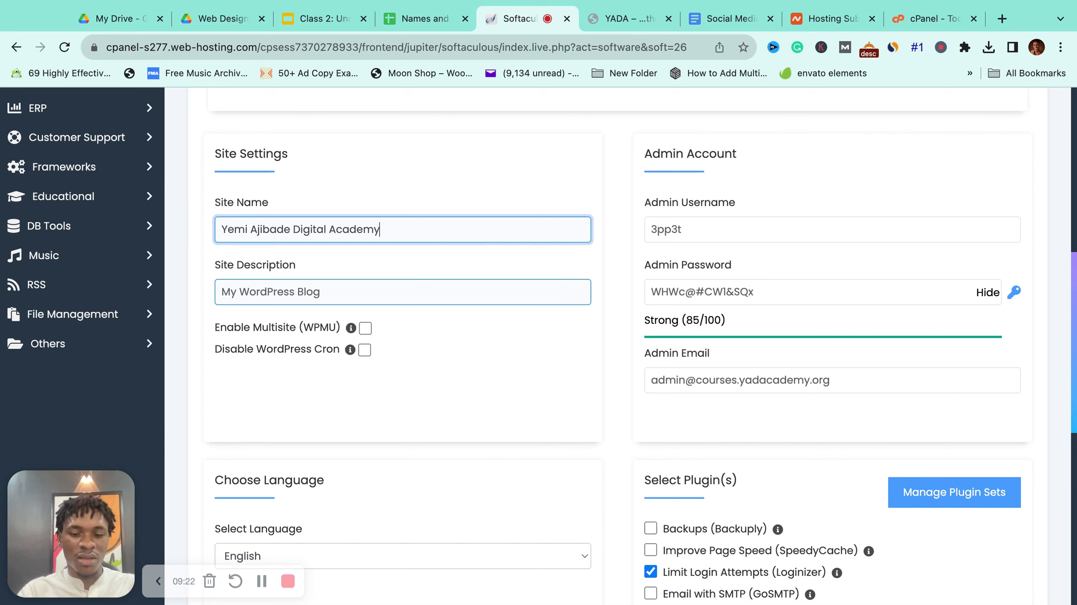
{"action": "type", "text": " Cours"}
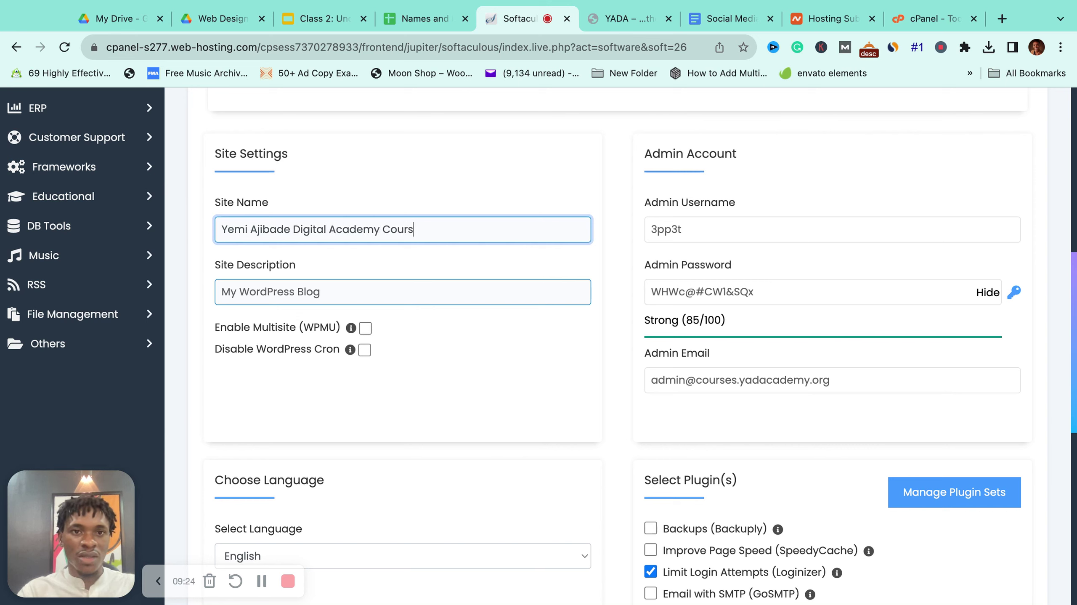
{"action": "type", "text": "esOnline"}
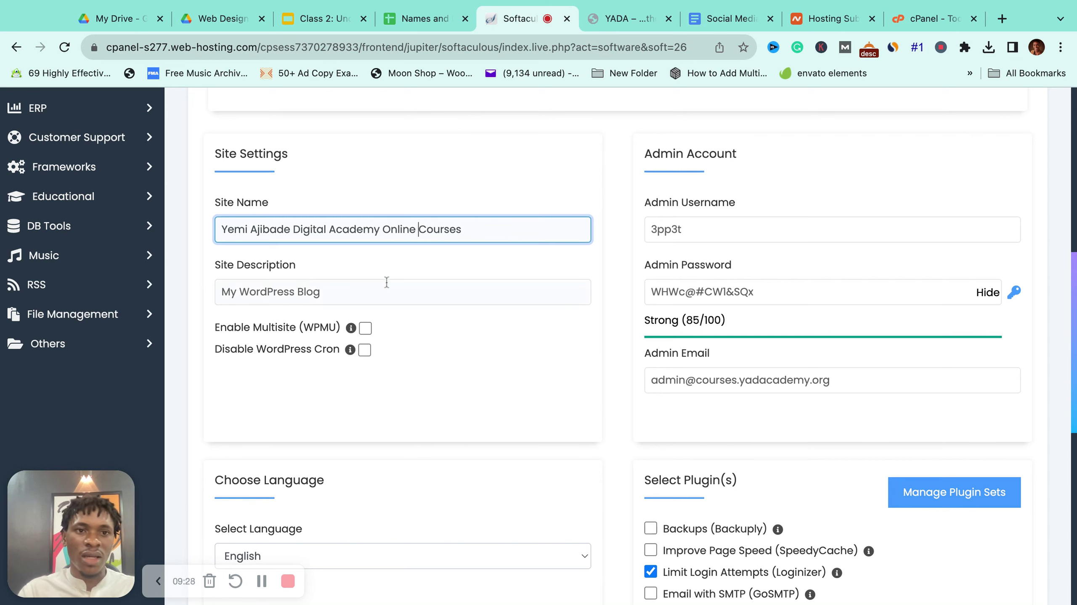
Step: Replace the site description with 'Tech Training Sch' and go to Namecheap's hosting subscriptions
{"action": "left_click", "coordinate": [372, 284]}
{"action": "key", "text": "super+a"}
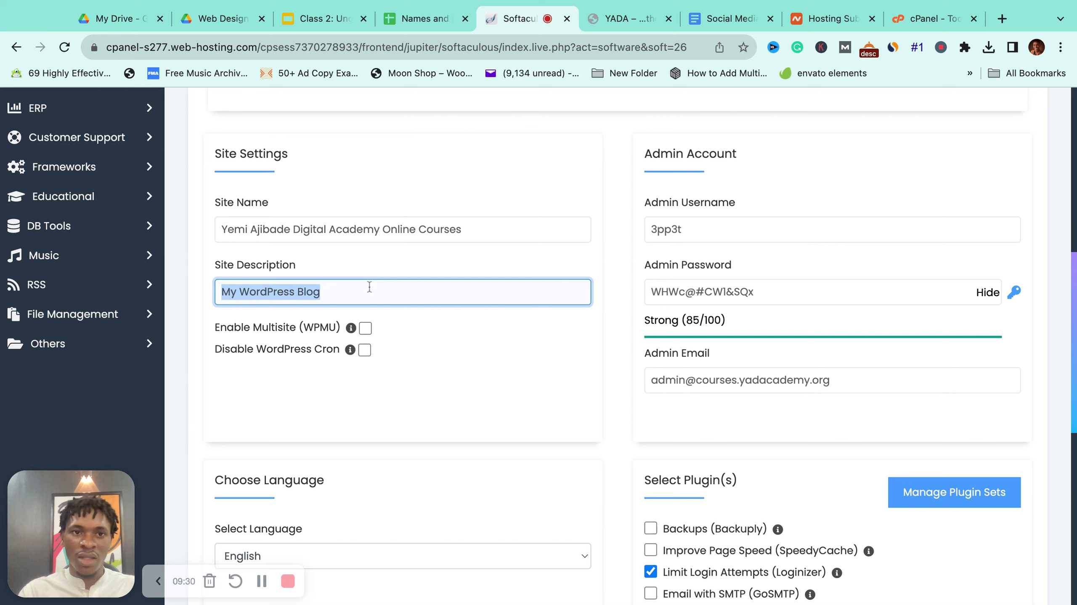
{"action": "type", "text": "Tech T"}
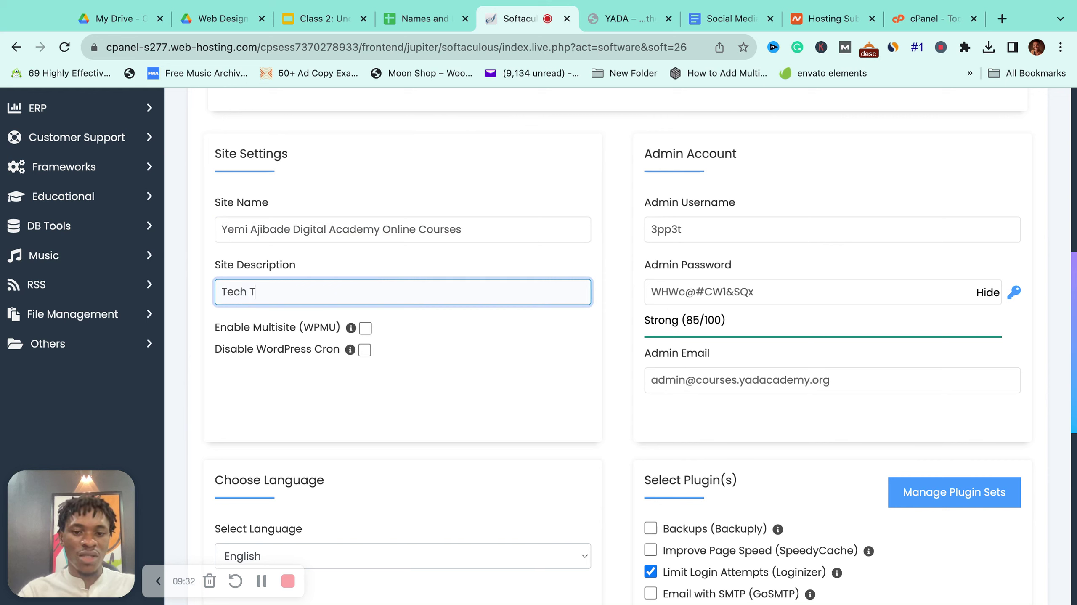
{"action": "type", "text": "raining Sch"}
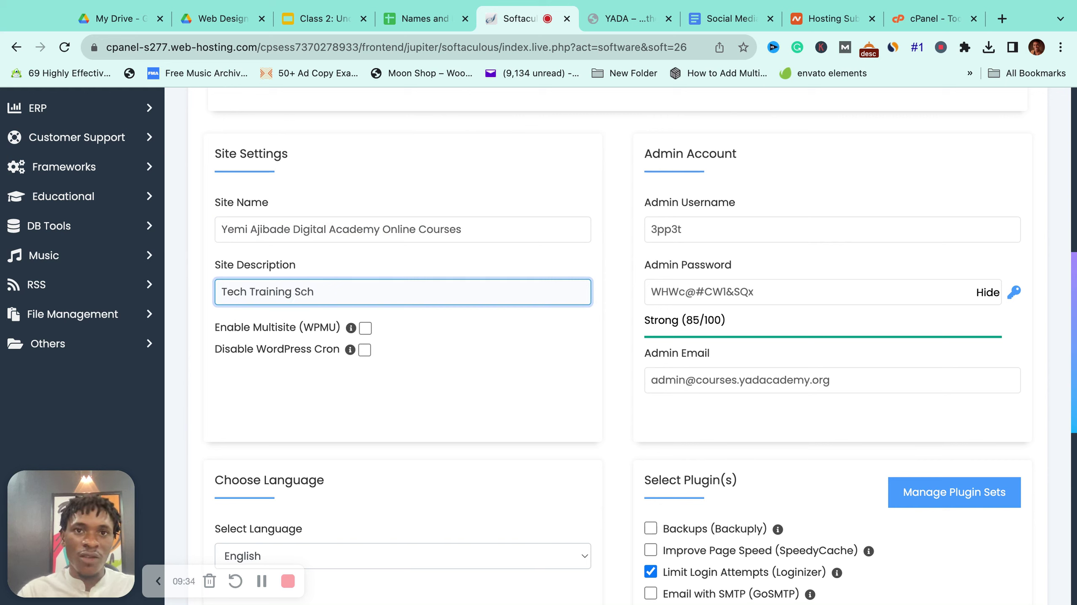
{"action": "left_click", "coordinate": [824, 18]}
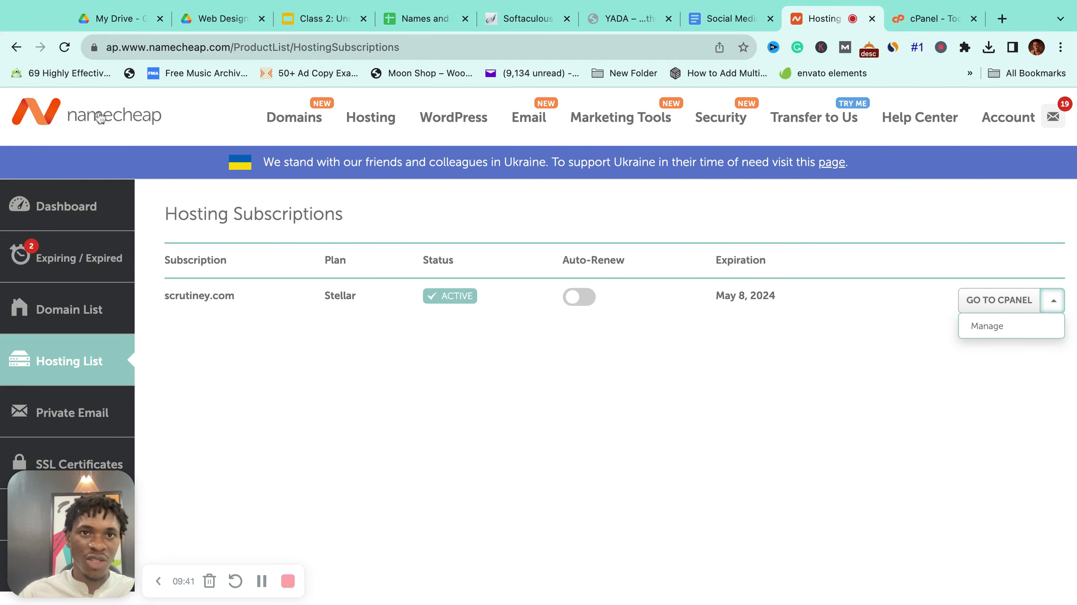
Step: Reload the Namecheap Hosting Subscriptions page
{"action": "key", "text": "super+r"}
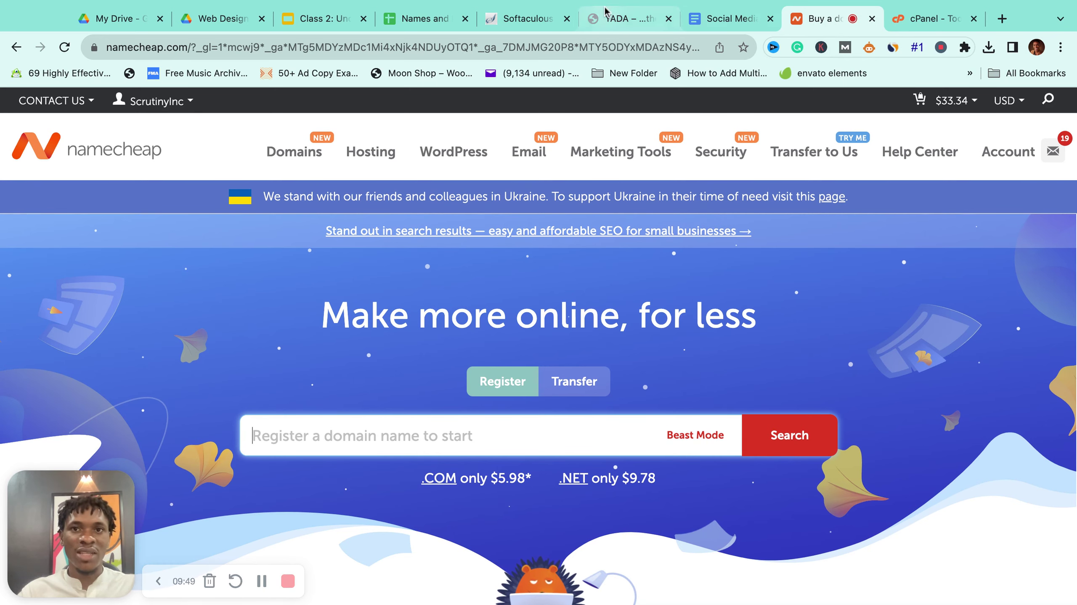
Step: Complete the site description so it reads 'Non Coding Tech Training School in Nigeria'
{"action": "left_click", "coordinate": [519, 28]}
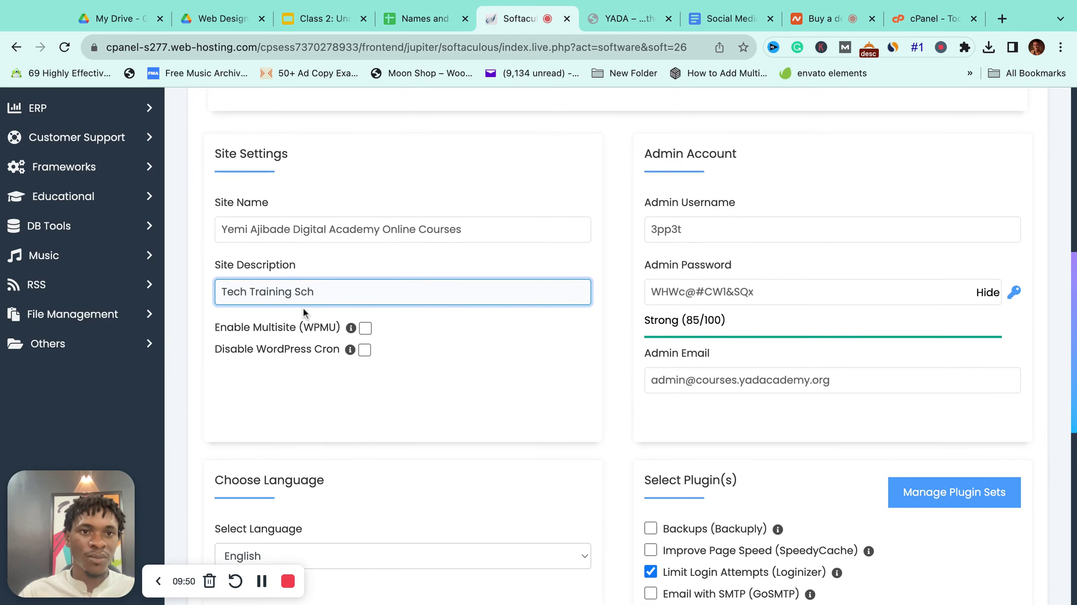
{"action": "type", "text": "ool in Nigeria"}
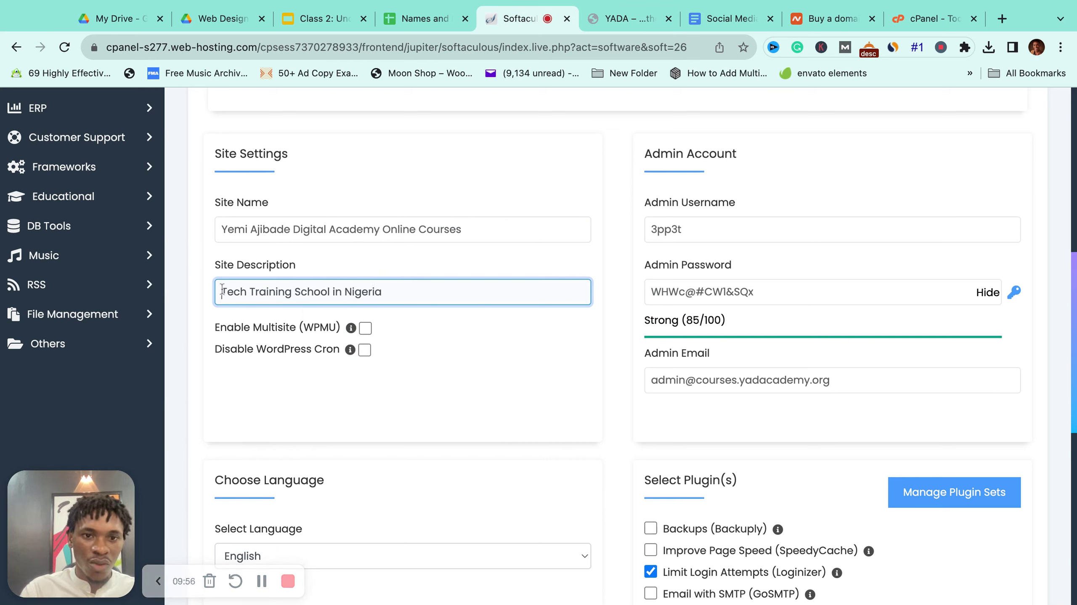
{"action": "left_click", "coordinate": [222, 292]}
{"action": "type", "text": "No"}
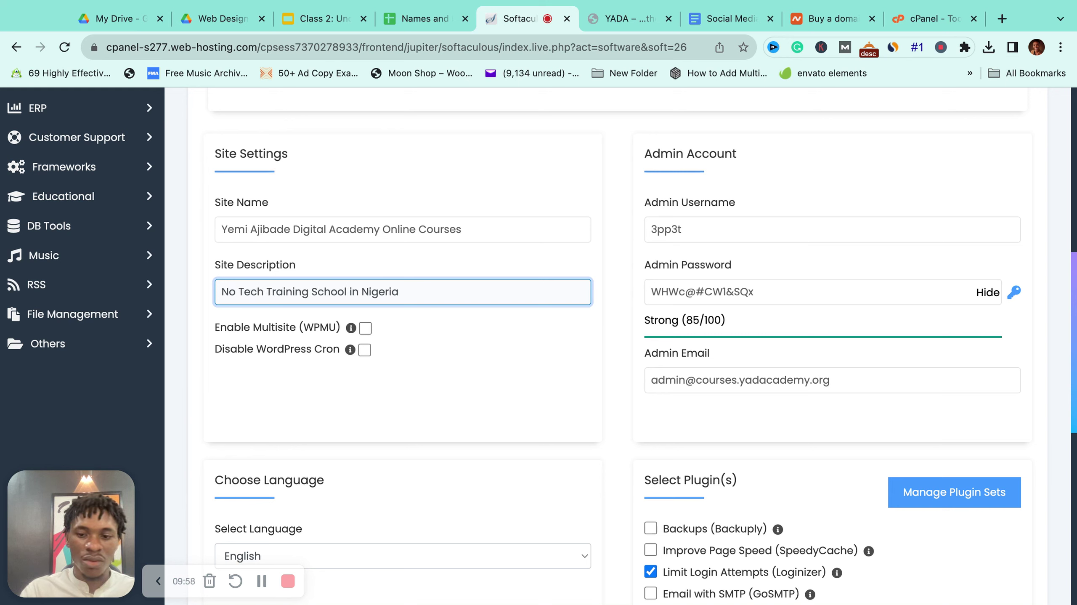
{"action": "key", "text": "BackSpace"}
{"action": "type", "text": "n Co"}
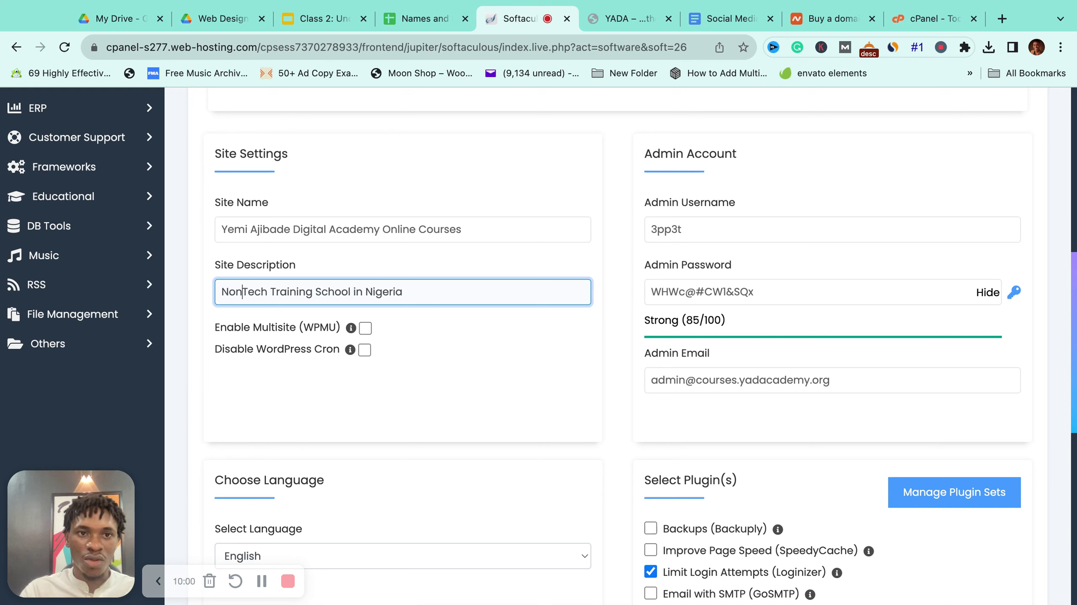
{"action": "type", "text": "ding"}
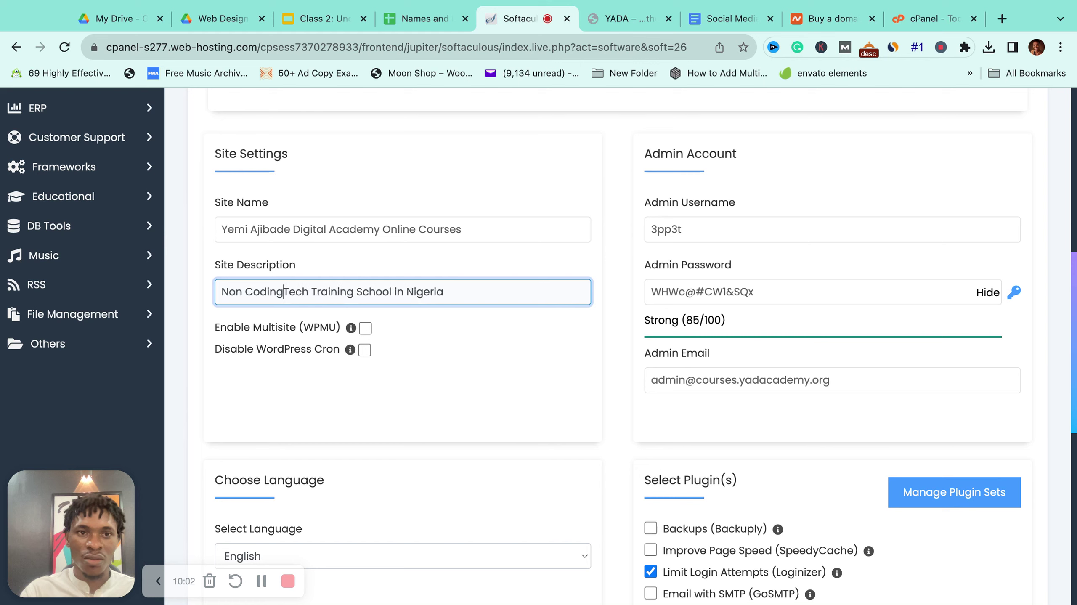
{"action": "scroll", "coordinate": [435, 334], "scroll_direction": "down", "scroll_amount": 1}
{"action": "scroll", "coordinate": [435, 334], "scroll_direction": "up", "scroll_amount": 3}
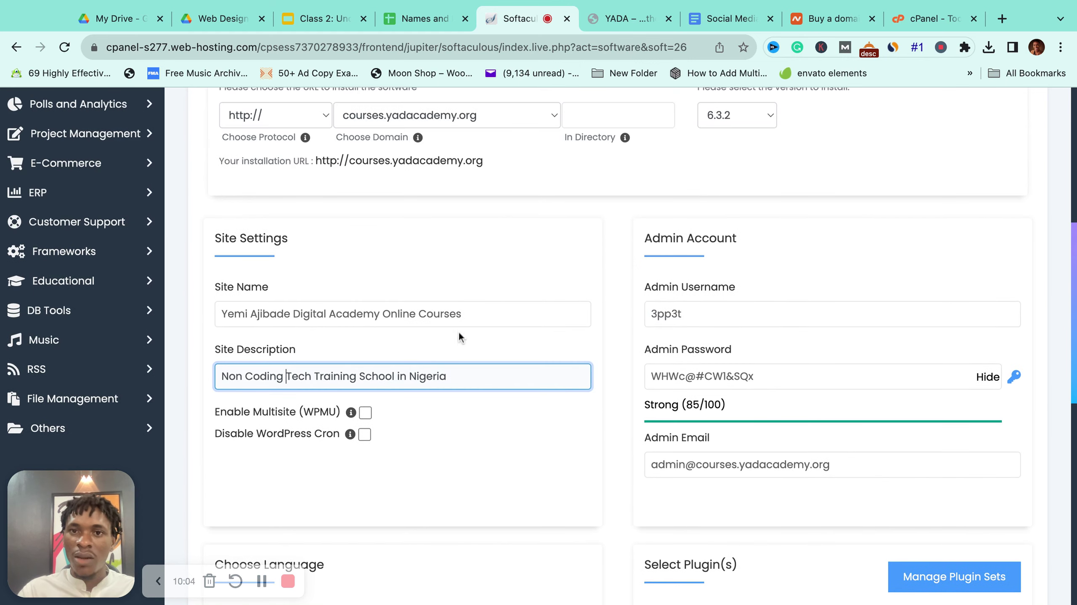
{"action": "left_click", "coordinate": [705, 316]}
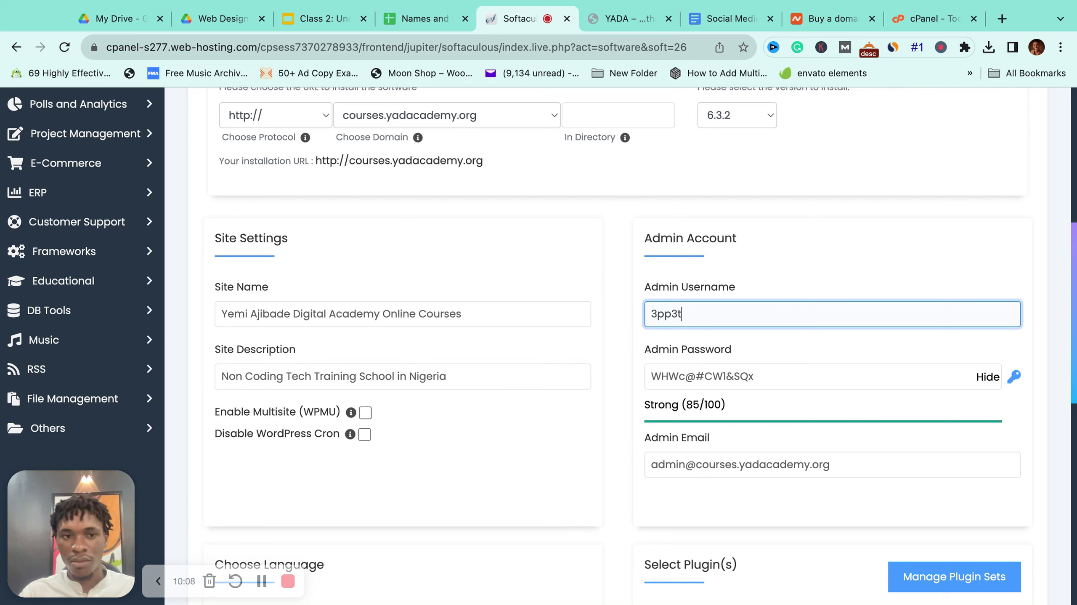
Step: Replace the random admin username with a custom academy-courses username and select it for copying
{"action": "key", "text": "super+a"}
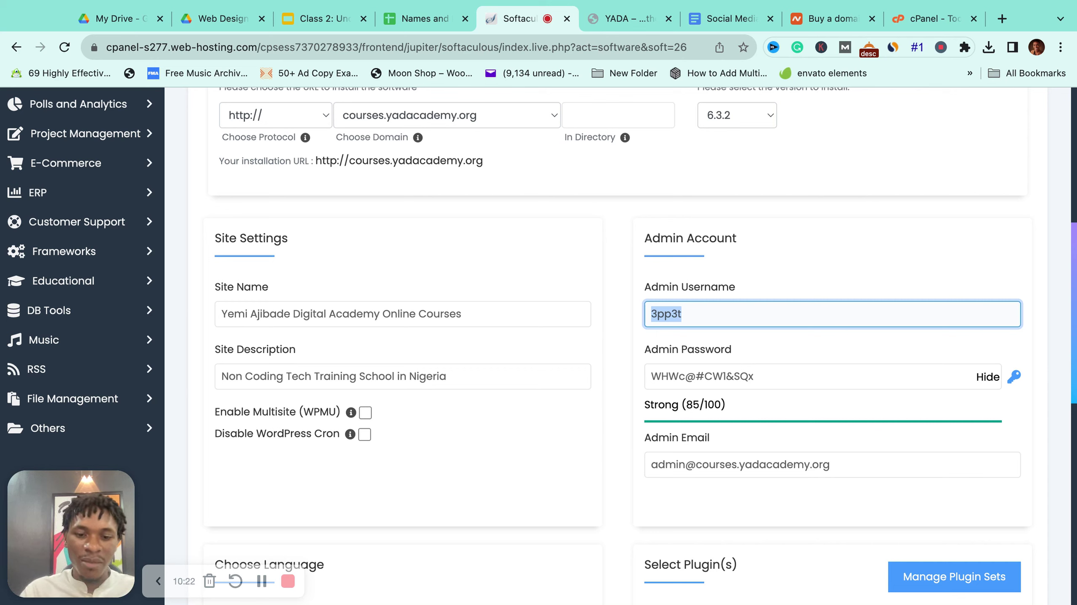
{"action": "type", "text": "yadacademycourses"}
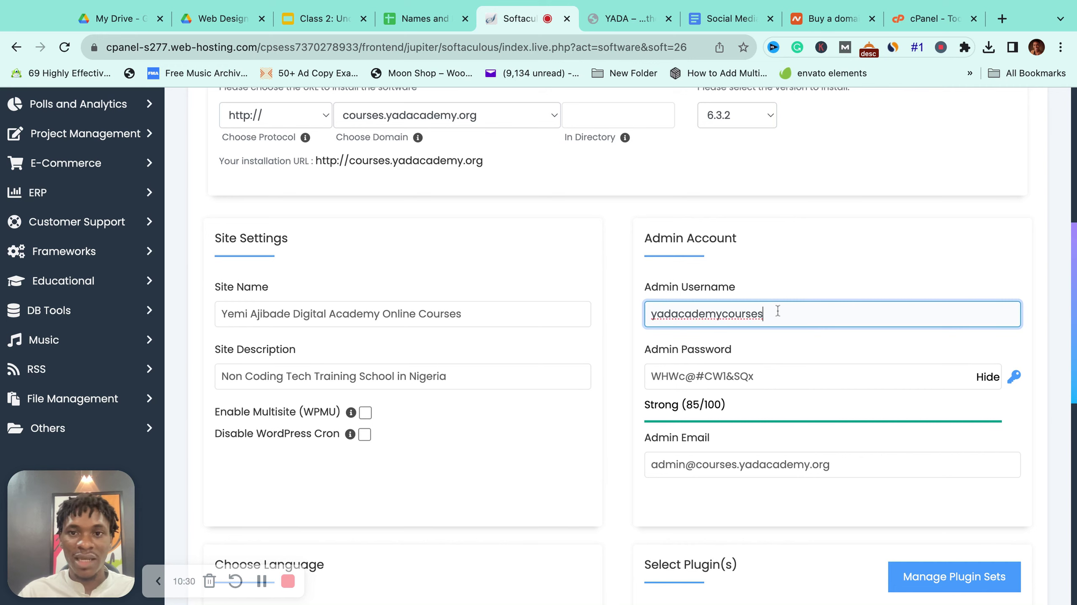
{"action": "double_click", "coordinate": [777, 310]}
{"action": "key", "text": "super+c"}
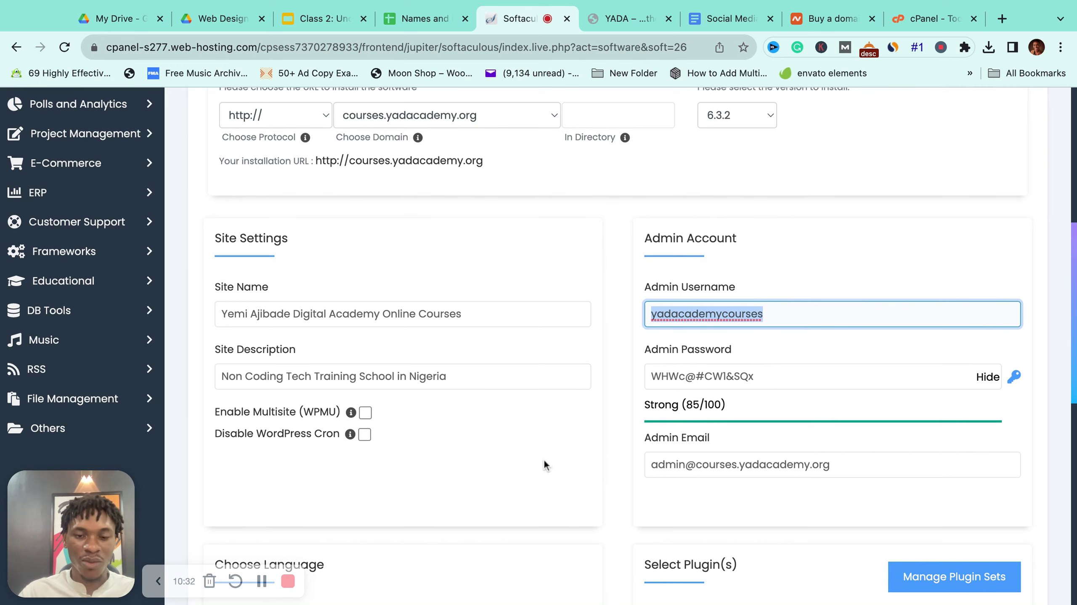
Step: Add a 'Username:' line below Class 8 in the course outline with the admin username pasted
{"action": "left_click", "coordinate": [725, 19]}
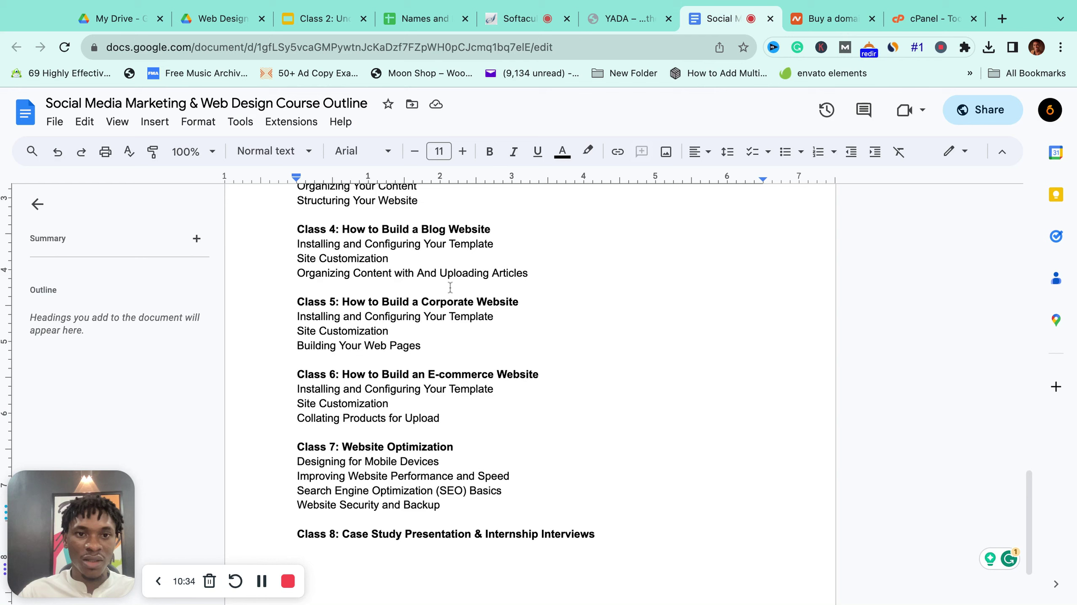
{"action": "scroll", "coordinate": [450, 288], "scroll_direction": "down", "scroll_amount": 3}
{"action": "left_click", "coordinate": [360, 469]}
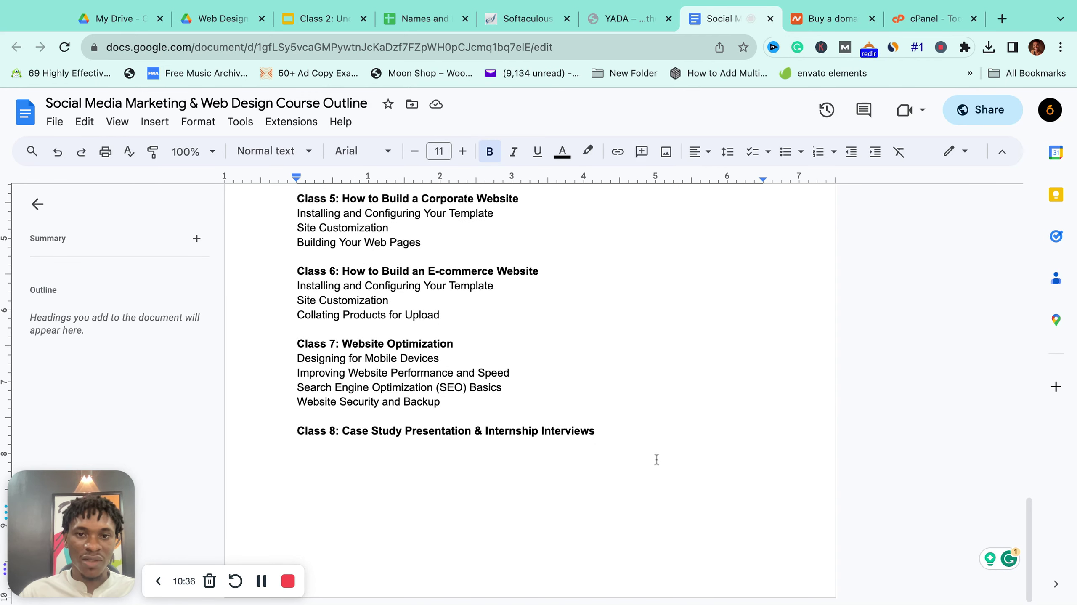
{"action": "key", "text": "Return"}
{"action": "key", "text": "Return"}
{"action": "type", "text": "U"}
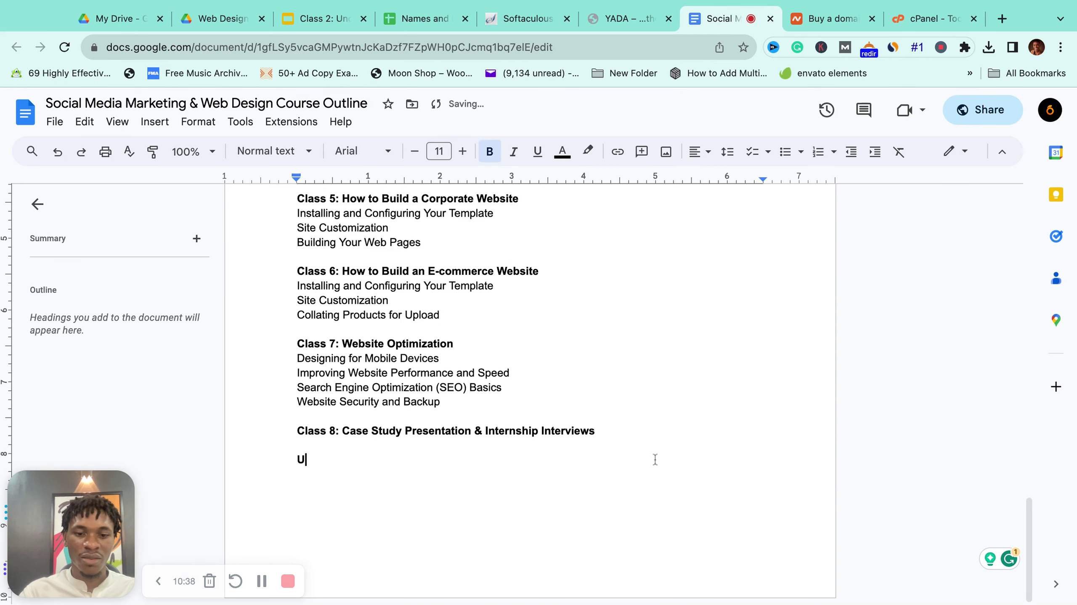
{"action": "type", "text": "sername:"}
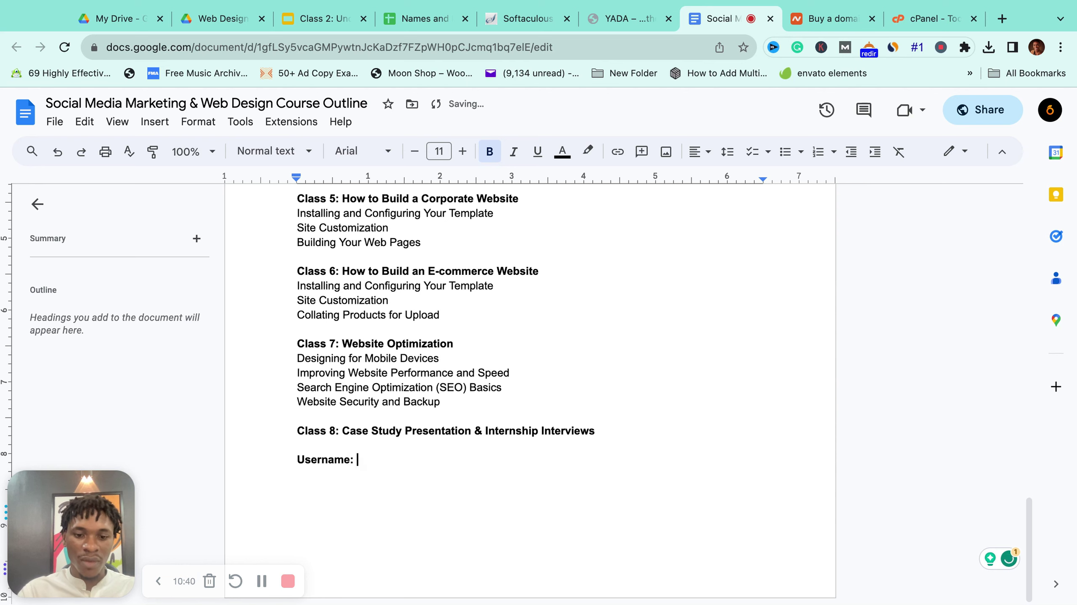
{"action": "key", "text": "super+v"}
Step: Copy the admin password from Softaculous onto a 'Password:' line below the username, then open the Class 2 slides
{"action": "left_click", "coordinate": [525, 19]}
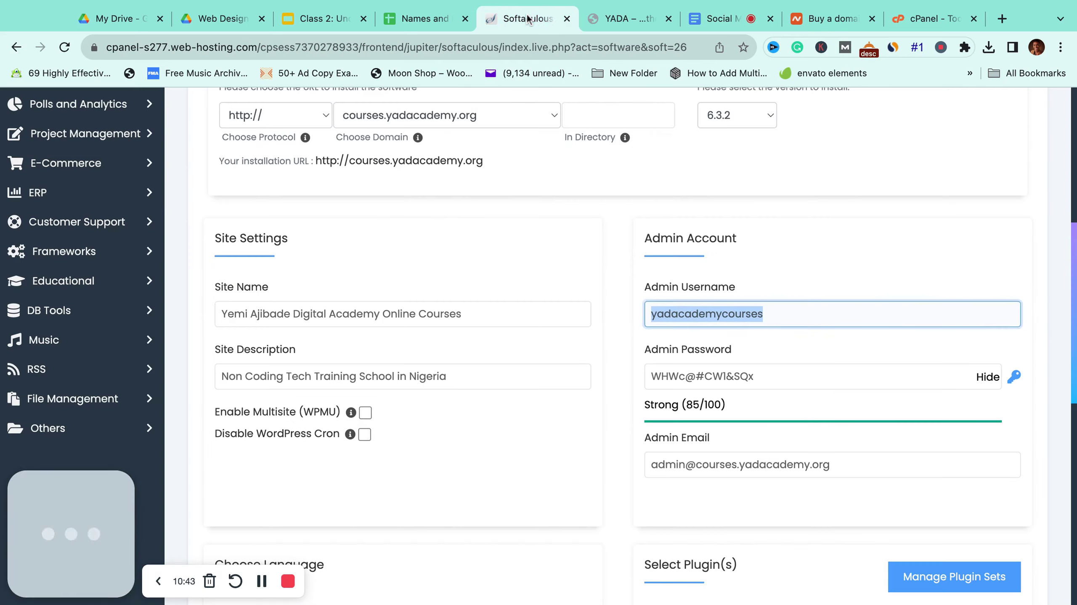
{"action": "left_click", "coordinate": [752, 374]}
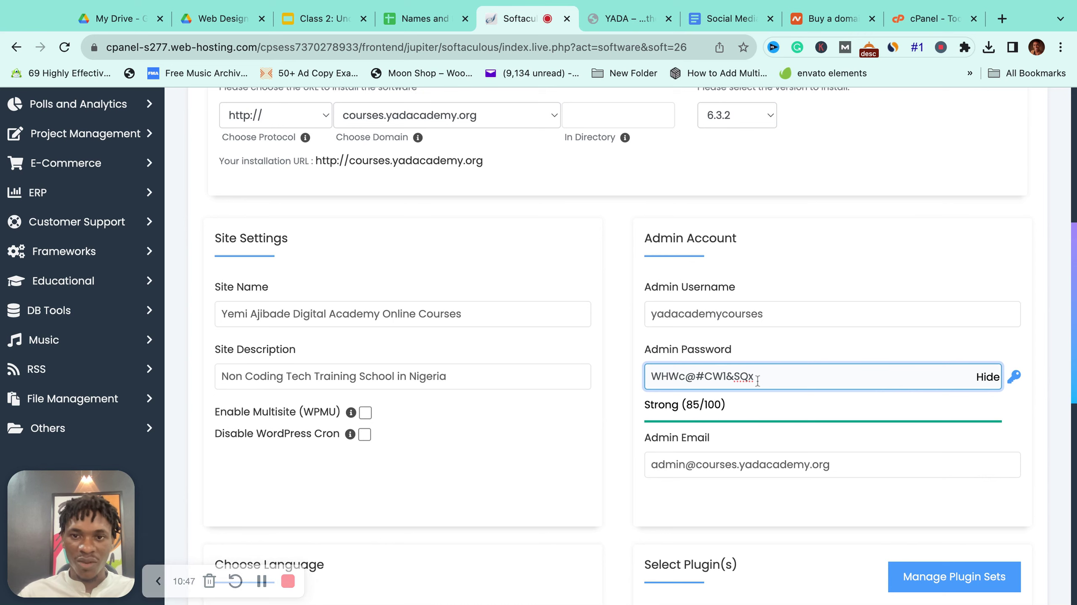
{"action": "key", "text": "super+a"}
{"action": "key", "text": "super+c"}
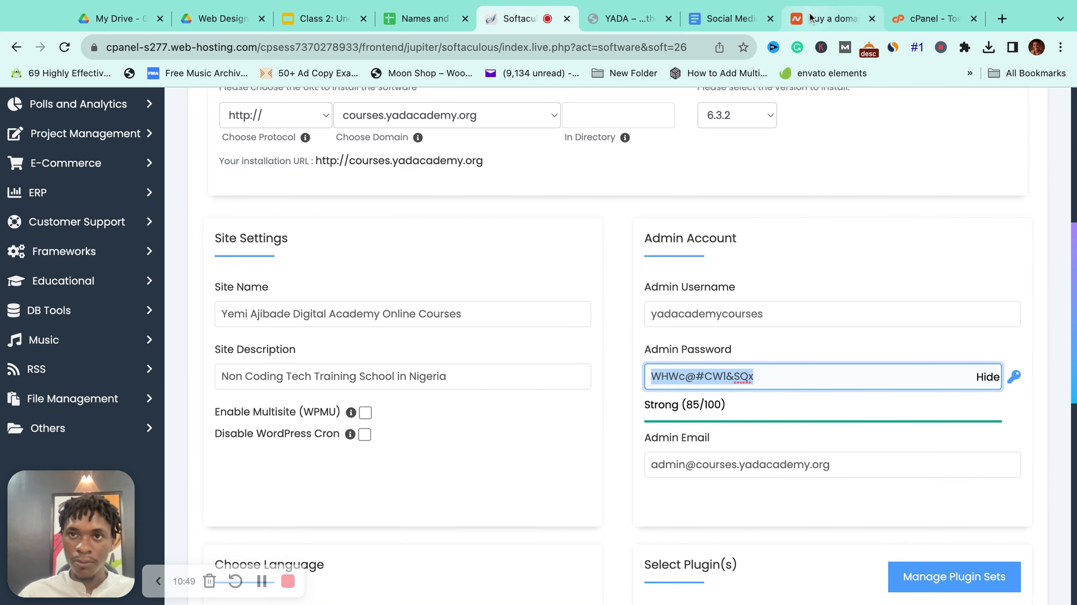
{"action": "left_click", "coordinate": [737, 18]}
{"action": "left_click", "coordinate": [470, 459]}
{"action": "key", "text": "Return"}
{"action": "type", "text": "Password:"}
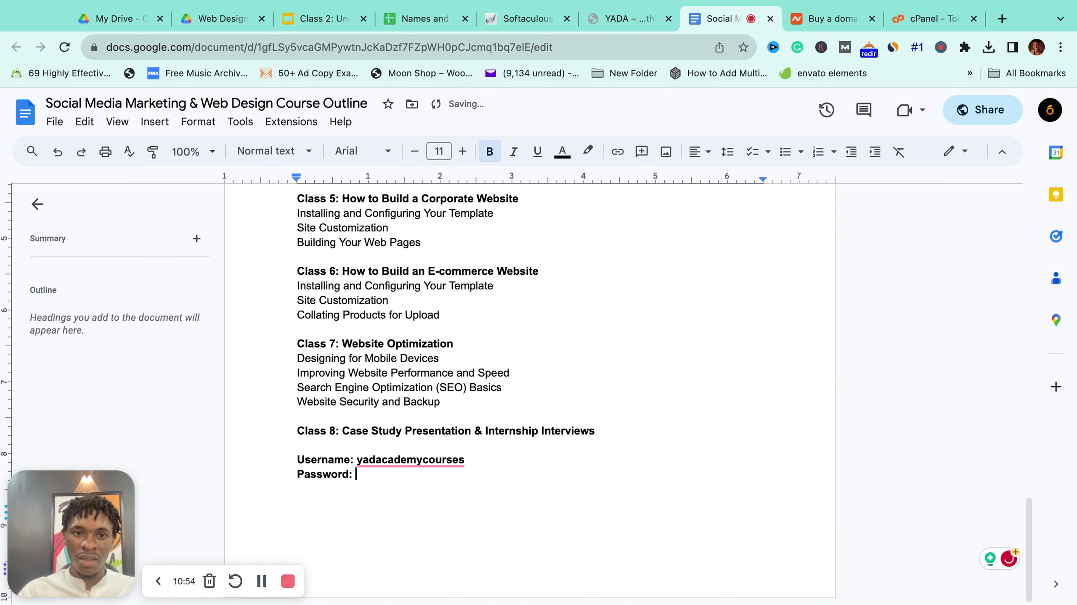
{"action": "key", "text": "super+v"}
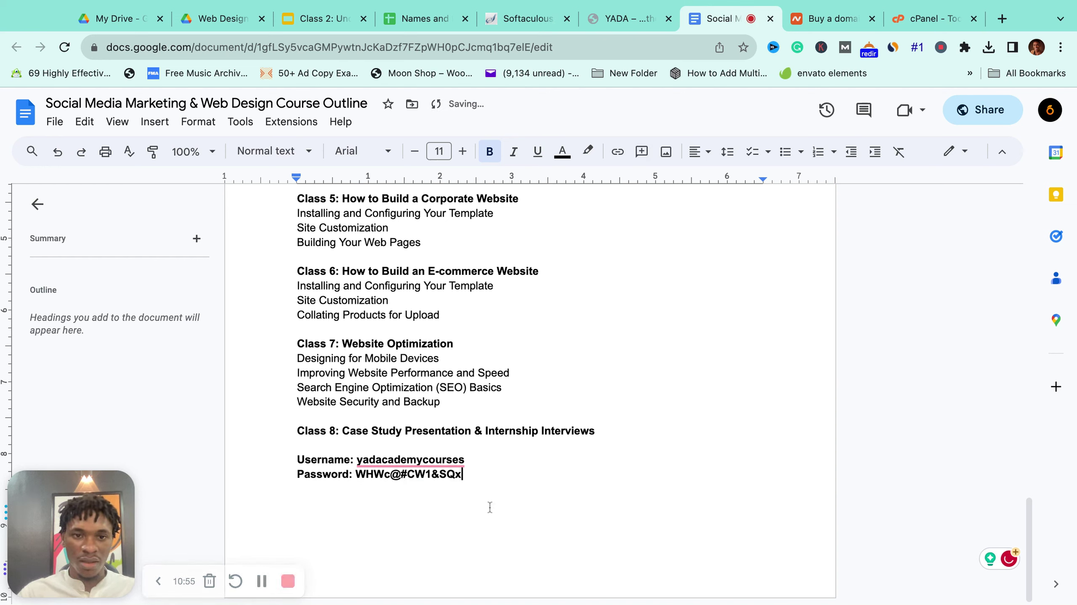
{"action": "left_click", "coordinate": [339, 21]}
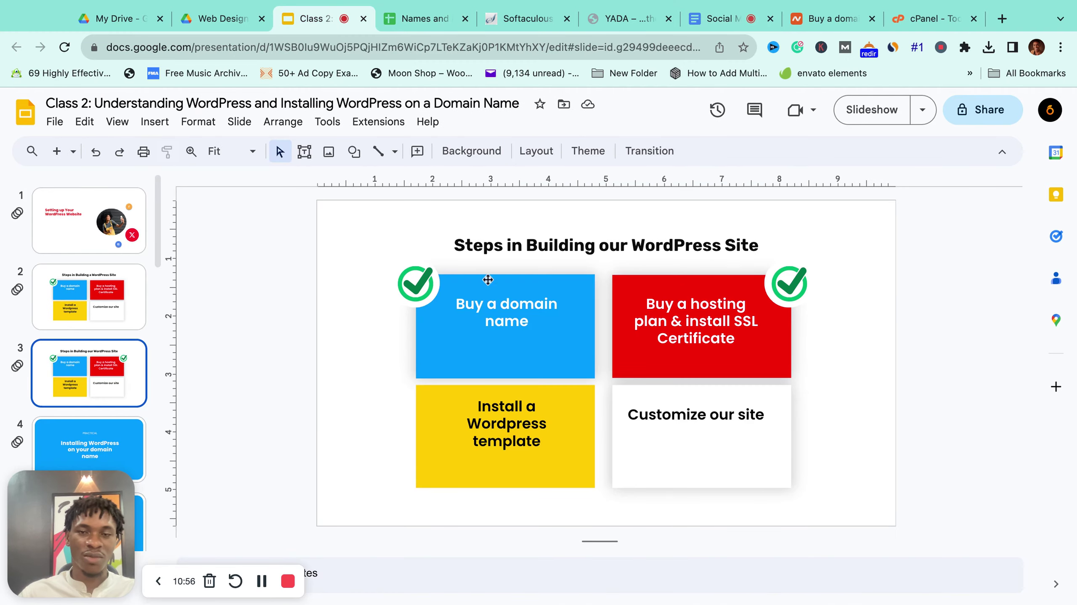
Step: Clear the default admin e-mail and enter the academy's Gmail address instead
{"action": "left_click", "coordinate": [522, 19]}
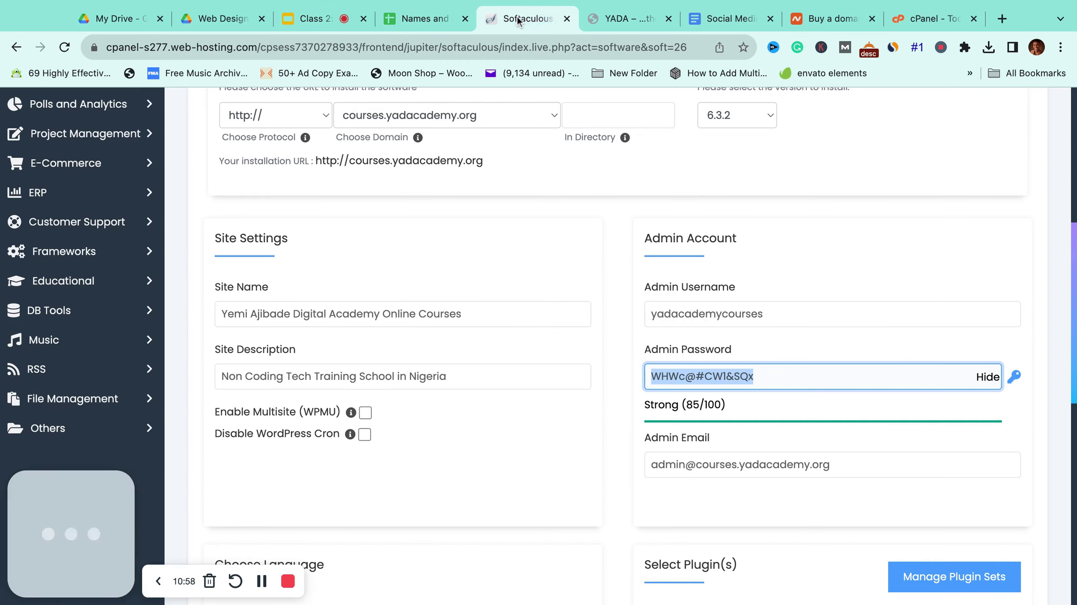
{"action": "left_click", "coordinate": [775, 383]}
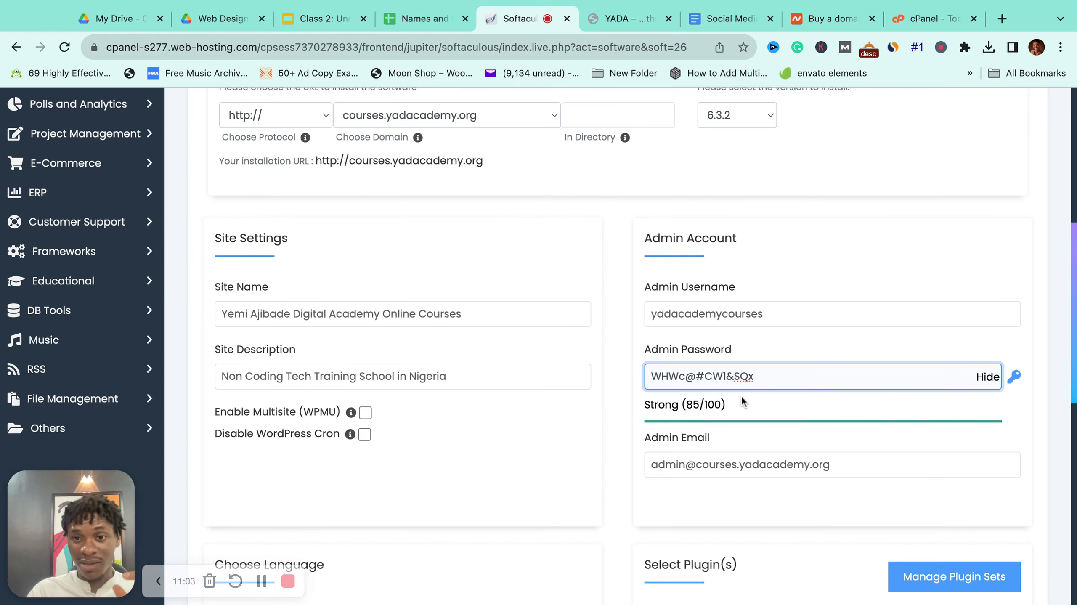
{"action": "scroll", "coordinate": [860, 397], "scroll_direction": "down", "scroll_amount": 3}
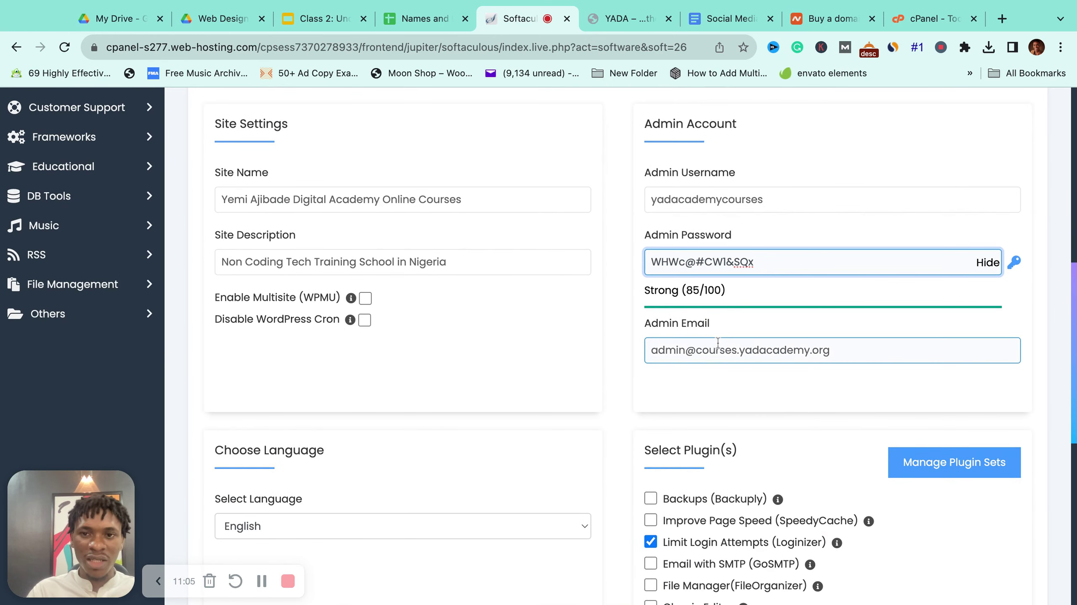
{"action": "triple_click", "coordinate": [650, 354]}
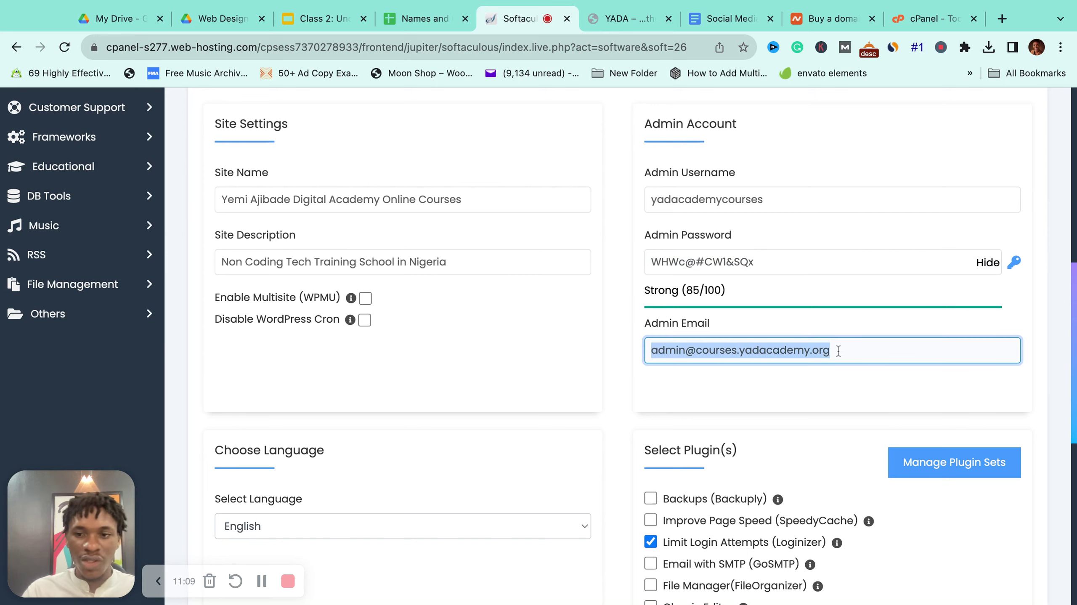
{"action": "key", "text": "BackSpace"}
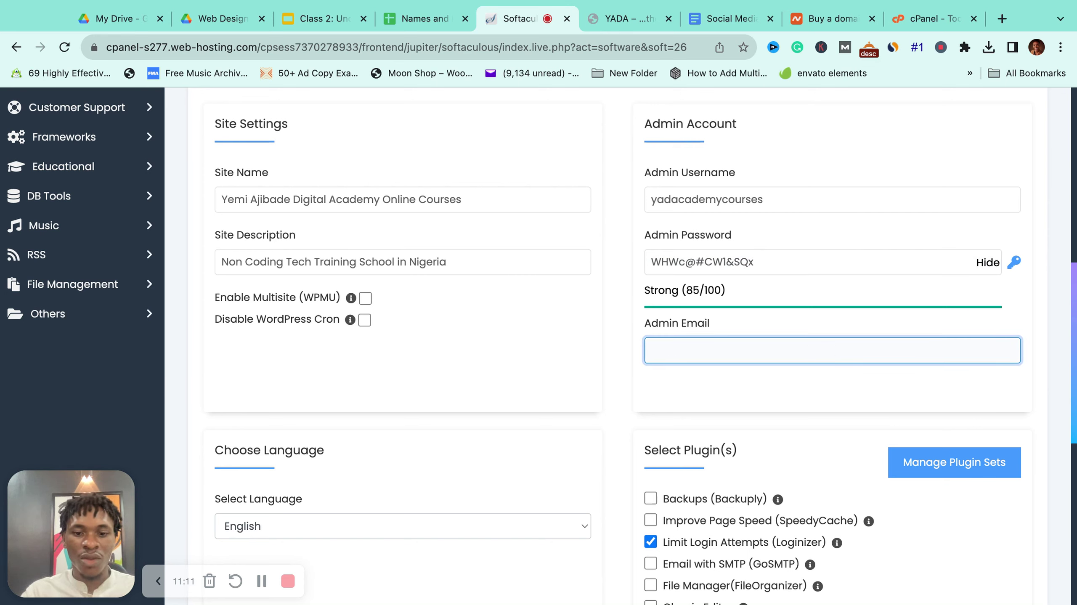
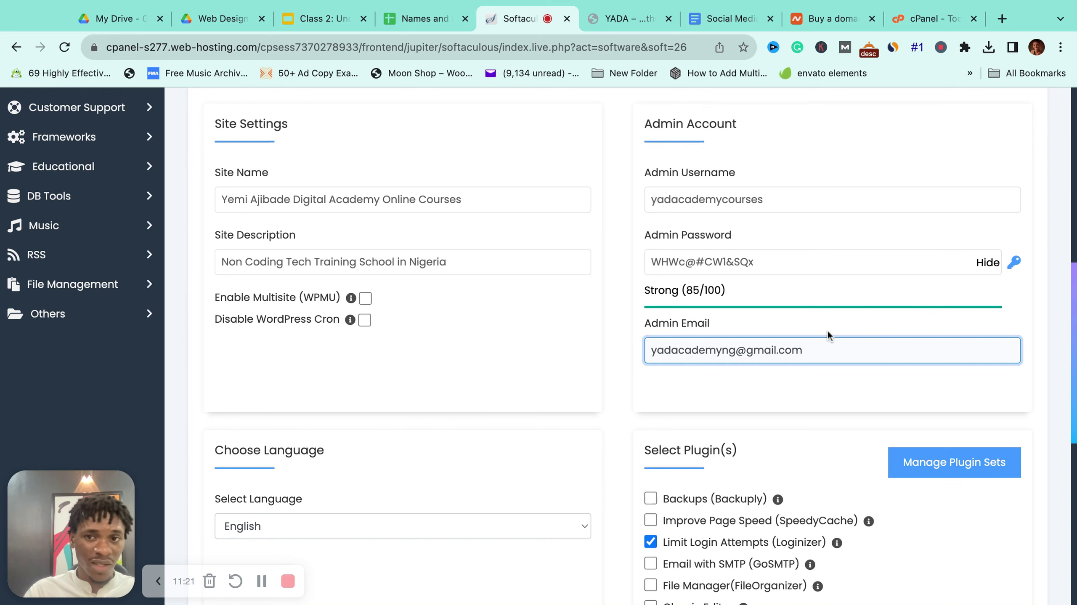
{"action": "scroll", "coordinate": [822, 350], "scroll_direction": "down", "scroll_amount": 1}
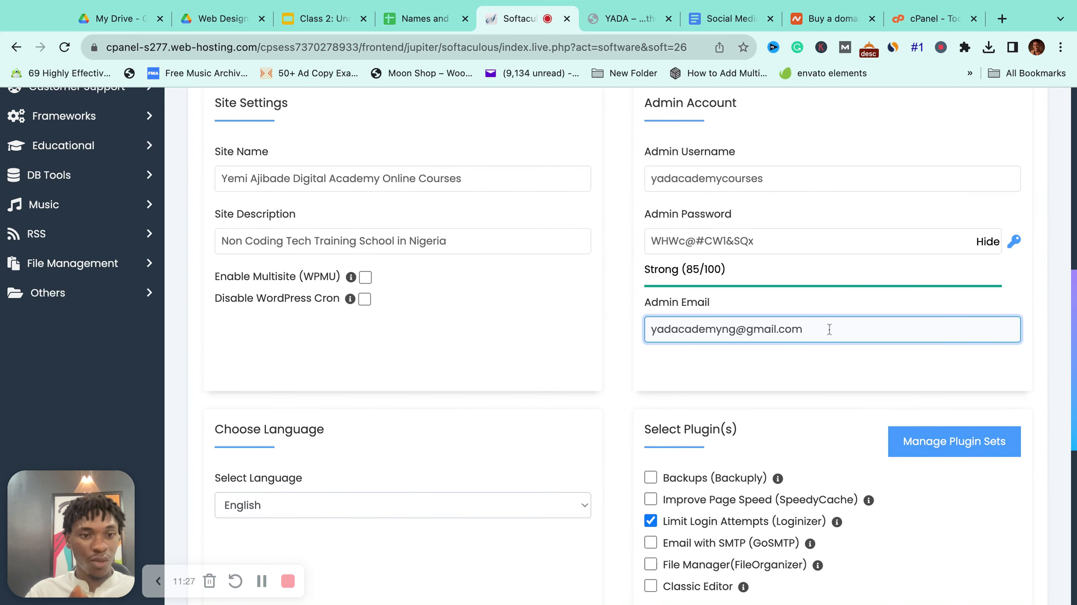
{"action": "scroll", "coordinate": [622, 346], "scroll_direction": "down", "scroll_amount": 10}
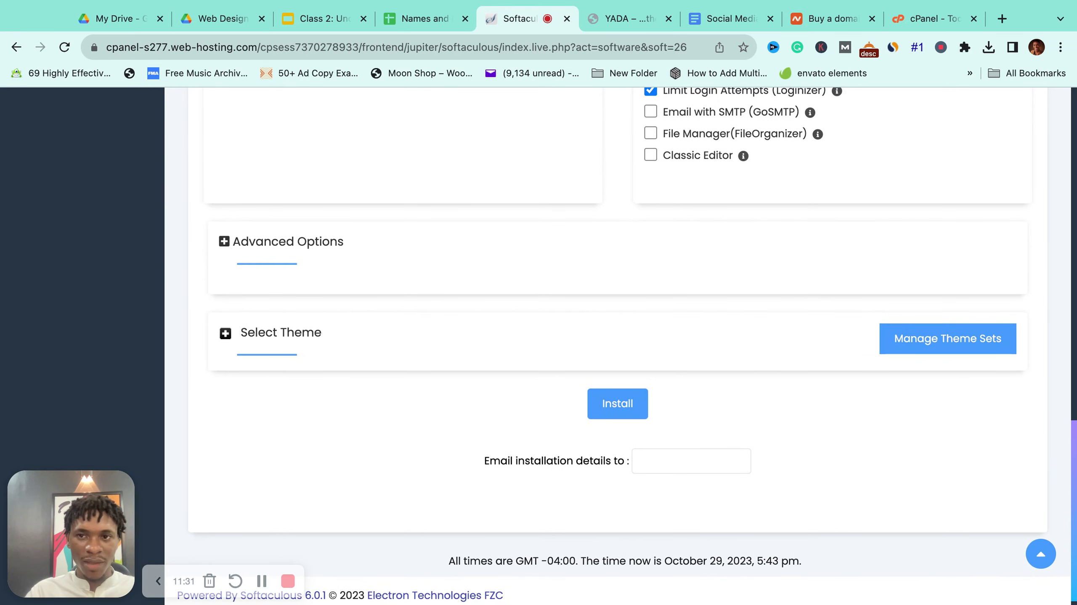
Step: Enter the academy's Gmail address for installation details and install WordPress
{"action": "scroll", "coordinate": [637, 321], "scroll_direction": "down", "scroll_amount": 1}
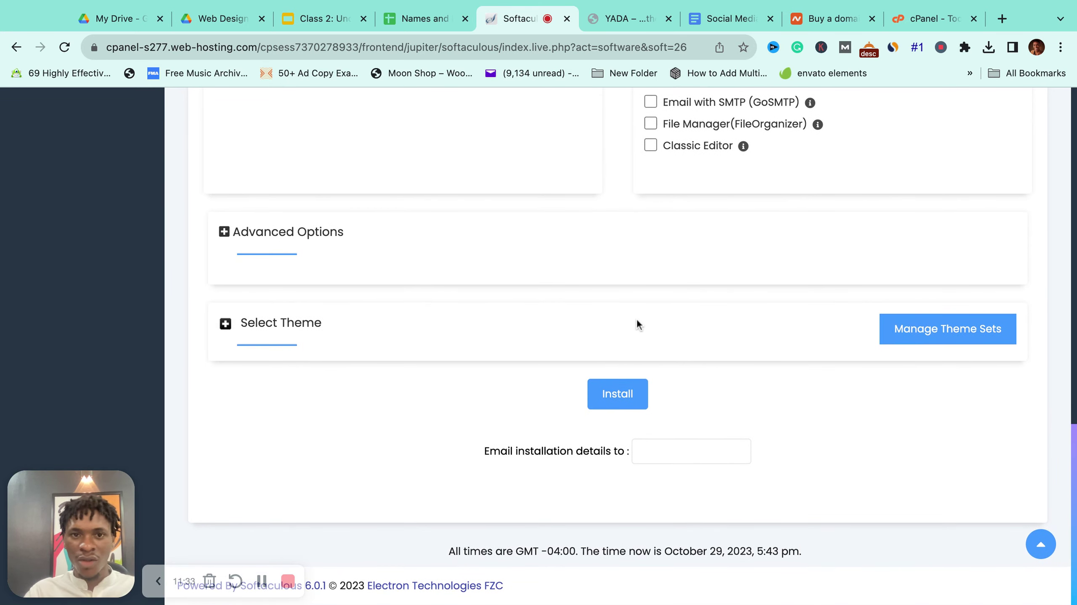
{"action": "left_click", "coordinate": [666, 455]}
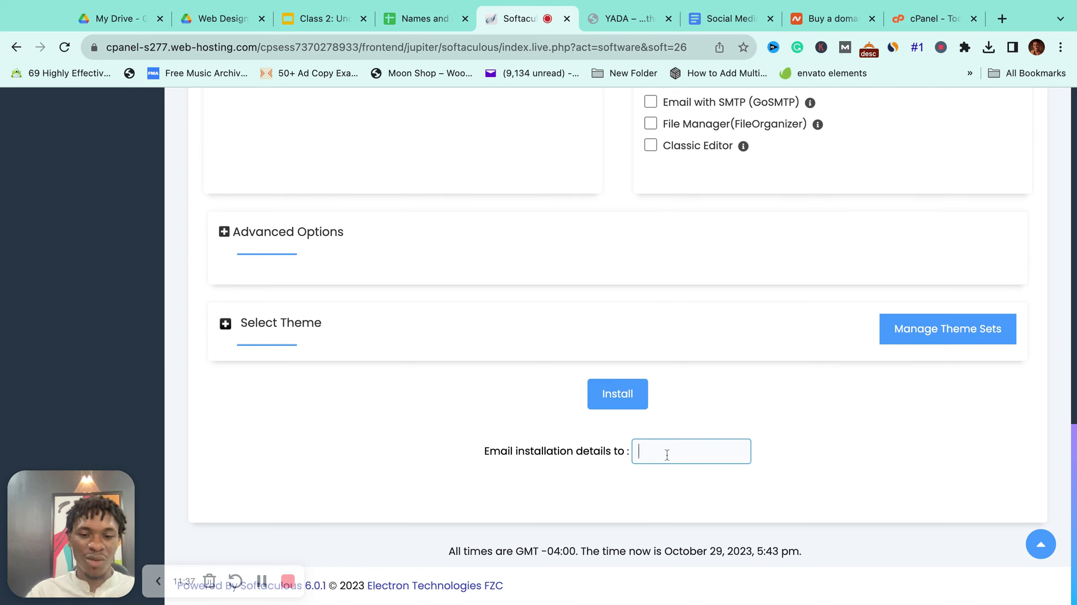
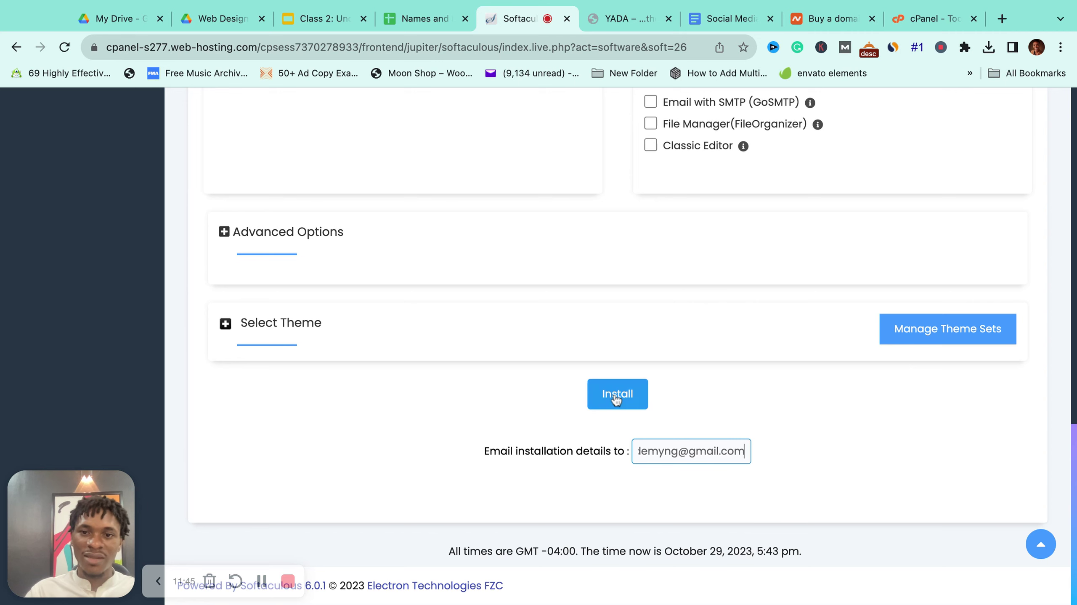
{"action": "left_click", "coordinate": [616, 395]}
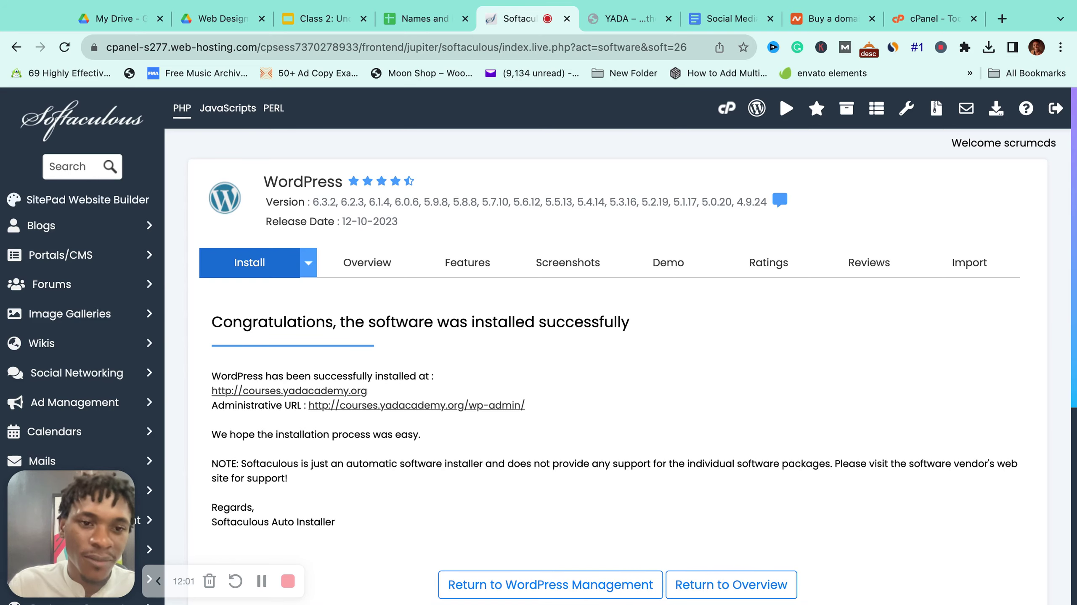
{"action": "scroll", "coordinate": [328, 311], "scroll_direction": "down", "scroll_amount": 2}
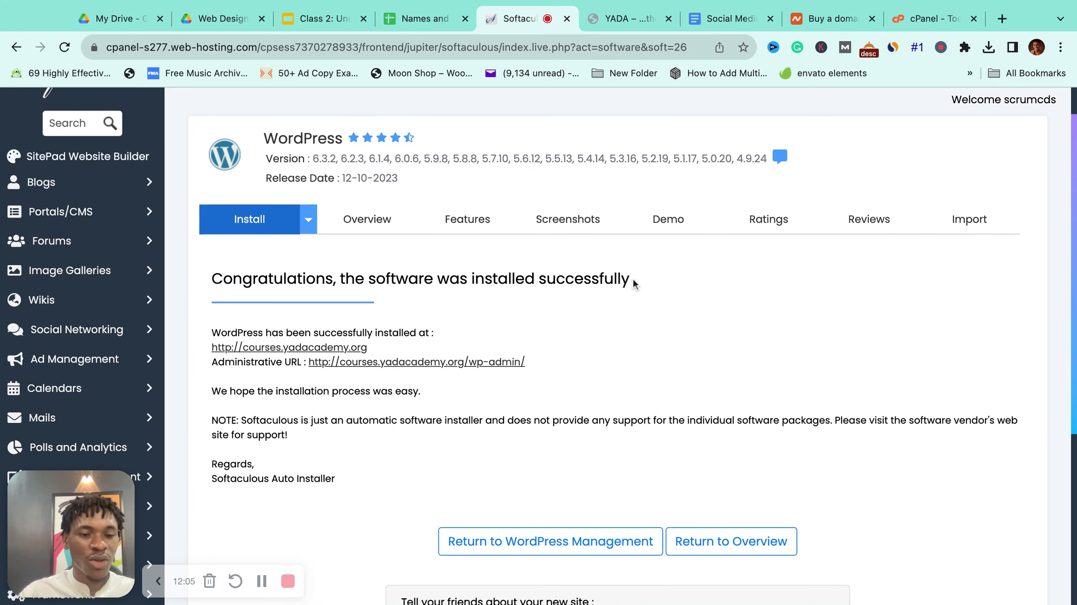
{"action": "scroll", "coordinate": [631, 276], "scroll_direction": "down", "scroll_amount": 2}
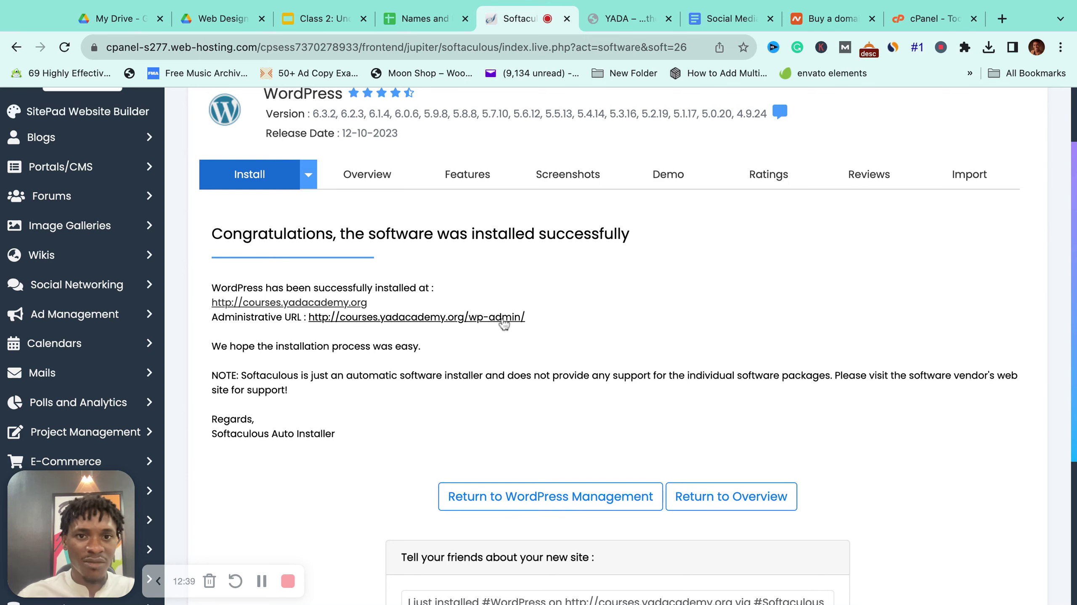
Step: Browse the live courses.yadacademy.org homepage with its Hello world! post, then return to Softaculous
{"action": "left_click", "coordinate": [353, 308]}
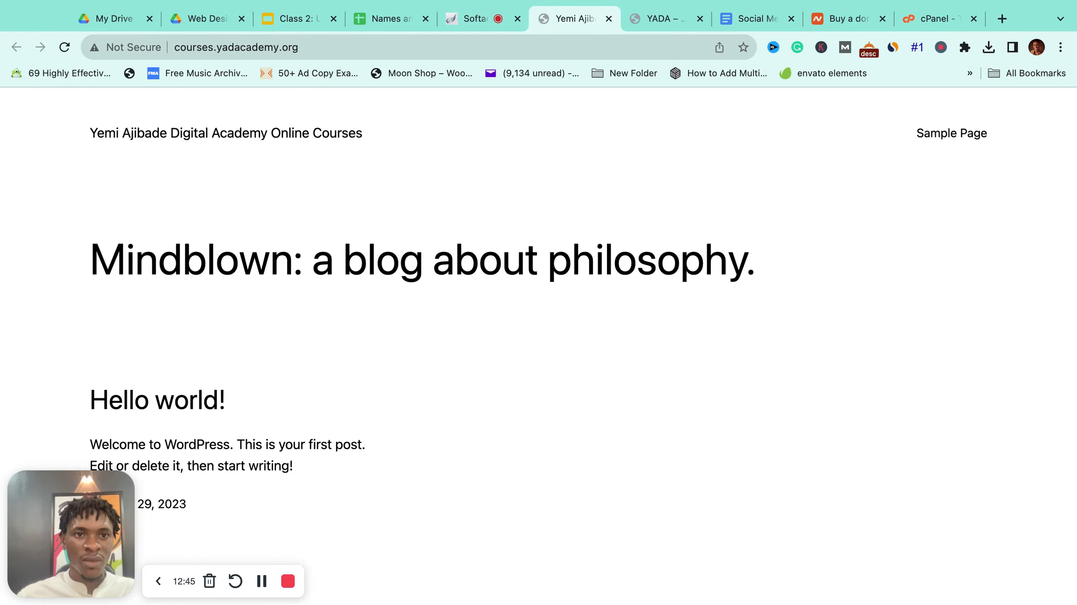
{"action": "scroll", "coordinate": [369, 277], "scroll_direction": "down", "scroll_amount": 5}
{"action": "scroll", "coordinate": [368, 277], "scroll_direction": "up", "scroll_amount": 5}
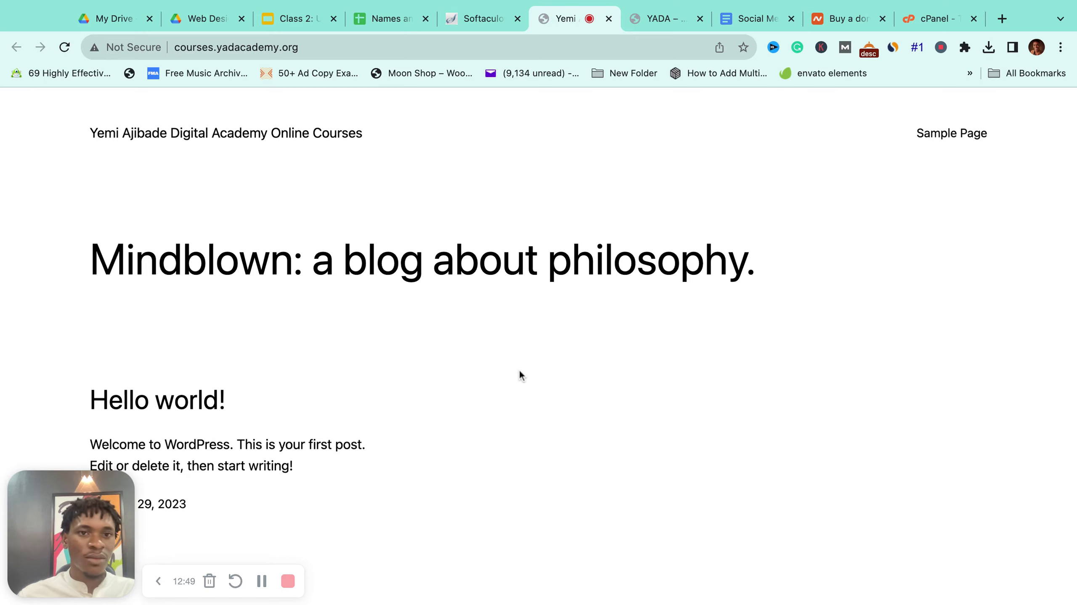
{"action": "scroll", "coordinate": [519, 372], "scroll_direction": "down", "scroll_amount": 5}
{"action": "scroll", "coordinate": [520, 373], "scroll_direction": "up", "scroll_amount": 2}
{"action": "scroll", "coordinate": [519, 370], "scroll_direction": "up", "scroll_amount": 5}
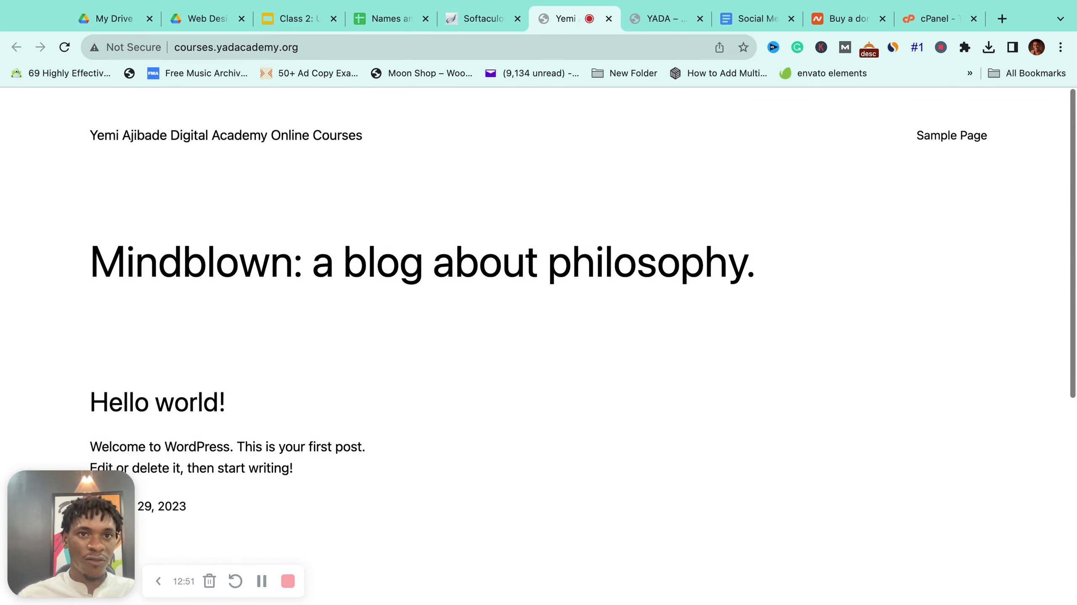
{"action": "scroll", "coordinate": [405, 302], "scroll_direction": "down", "scroll_amount": 4}
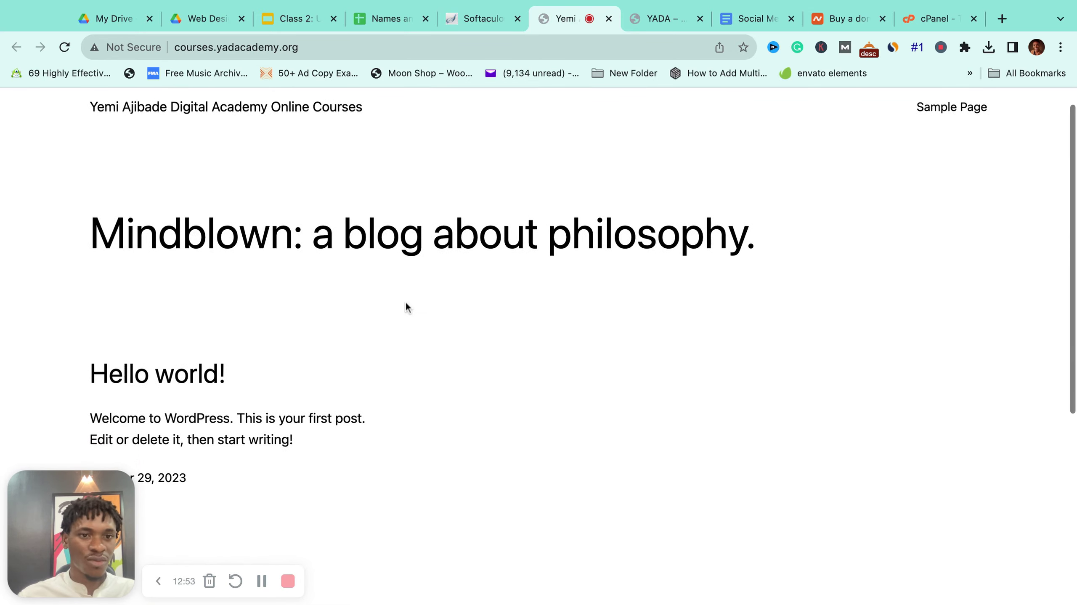
{"action": "scroll", "coordinate": [406, 305], "scroll_direction": "up", "scroll_amount": 5}
{"action": "scroll", "coordinate": [436, 256], "scroll_direction": "down", "scroll_amount": 10}
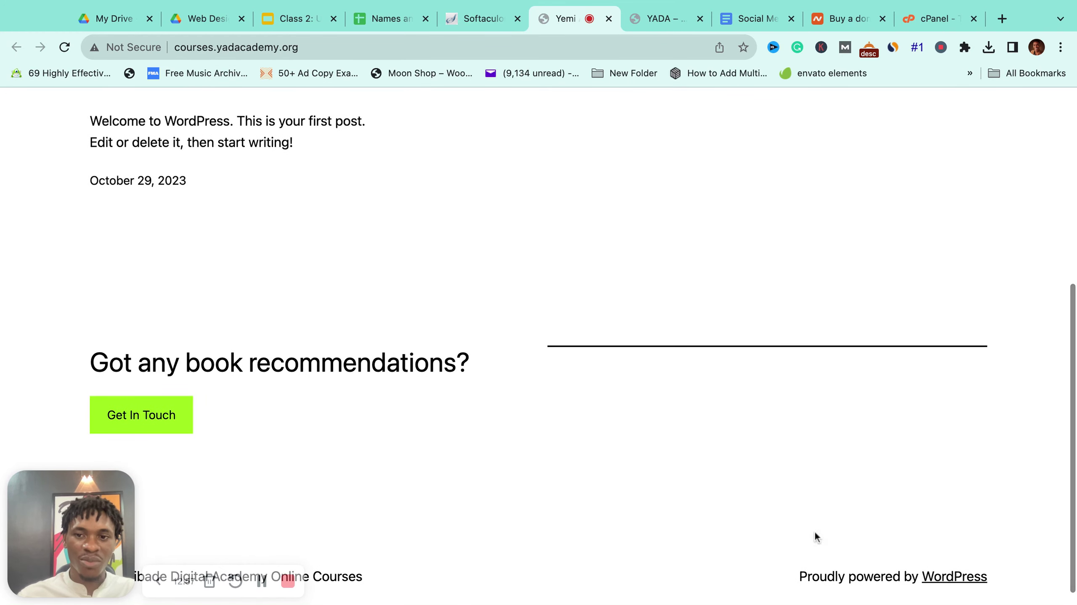
{"action": "scroll", "coordinate": [140, 414], "scroll_direction": "up", "scroll_amount": 10}
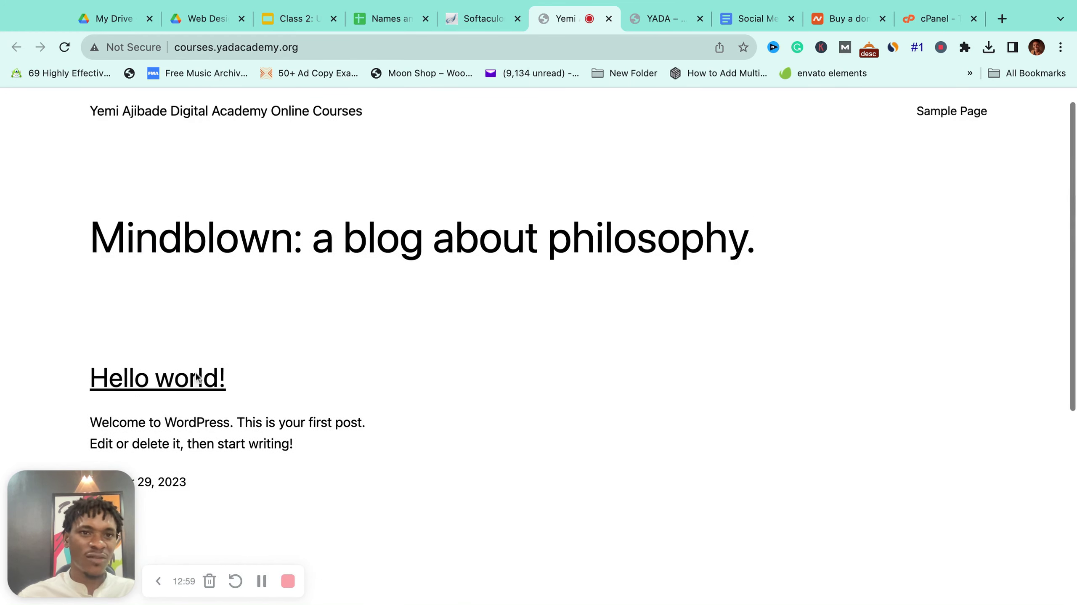
{"action": "left_click", "coordinate": [484, 26]}
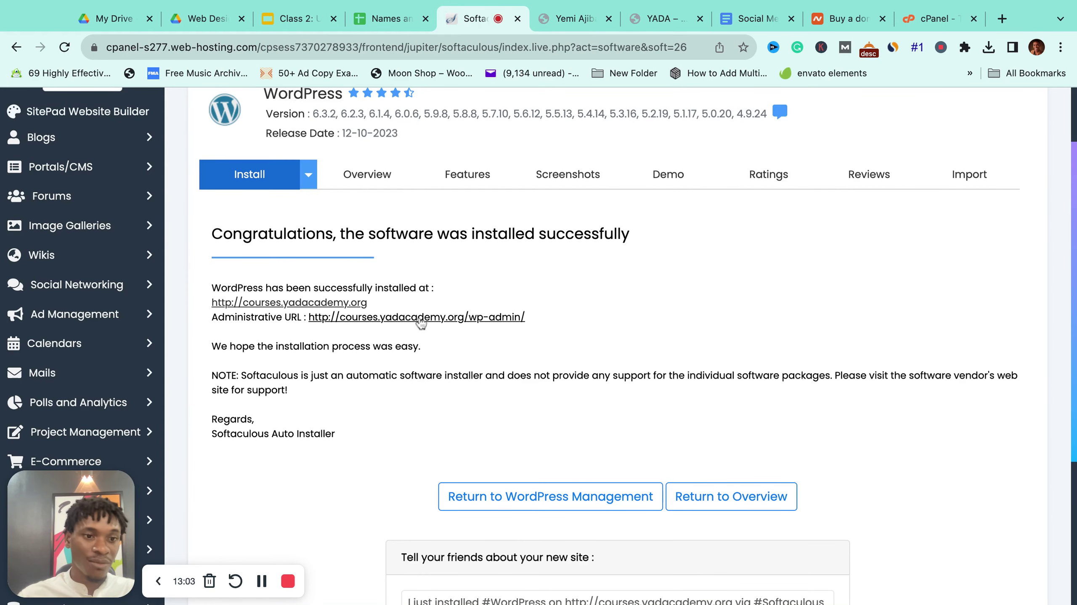
Step: Open the courses.yadacademy.org wp-admin Dashboard and look over its post, page and comment counts
{"action": "left_click", "coordinate": [420, 324]}
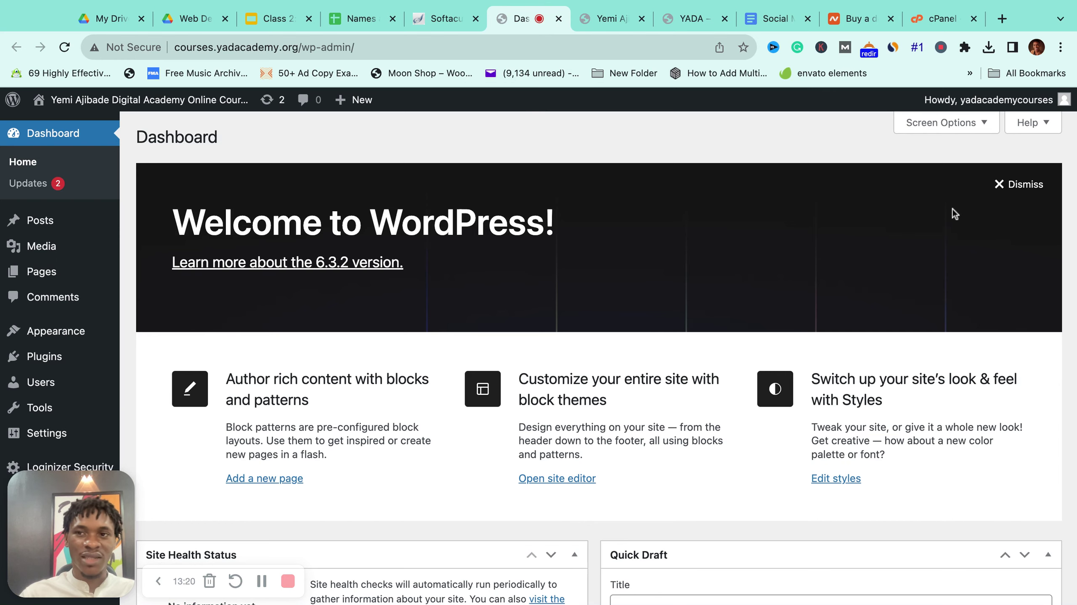
{"action": "scroll", "coordinate": [466, 381], "scroll_direction": "down", "scroll_amount": 4}
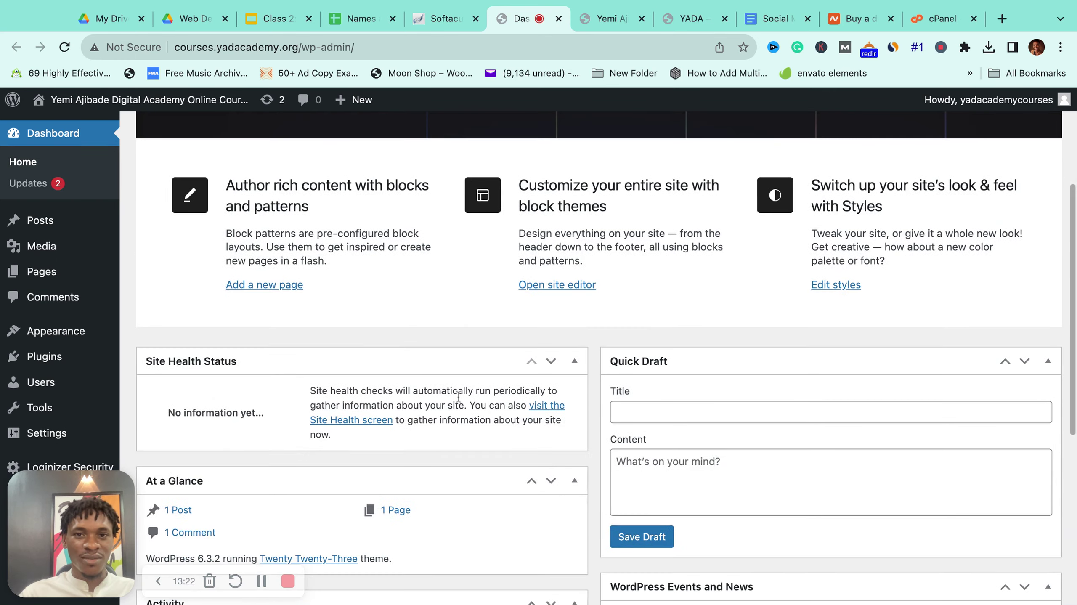
{"action": "scroll", "coordinate": [440, 385], "scroll_direction": "down", "scroll_amount": 8}
{"action": "scroll", "coordinate": [574, 414], "scroll_direction": "up", "scroll_amount": 5}
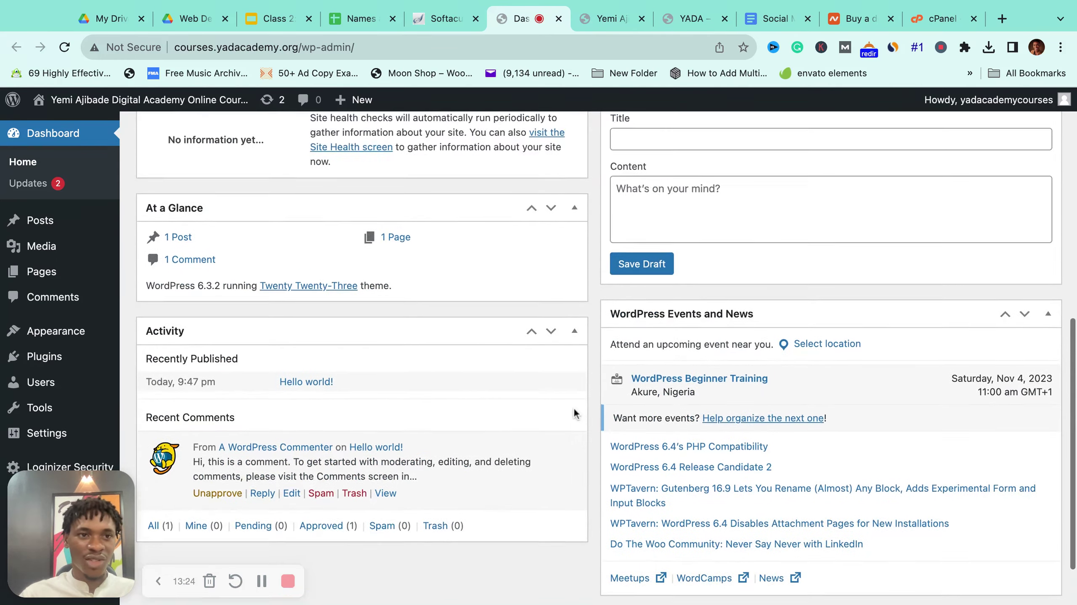